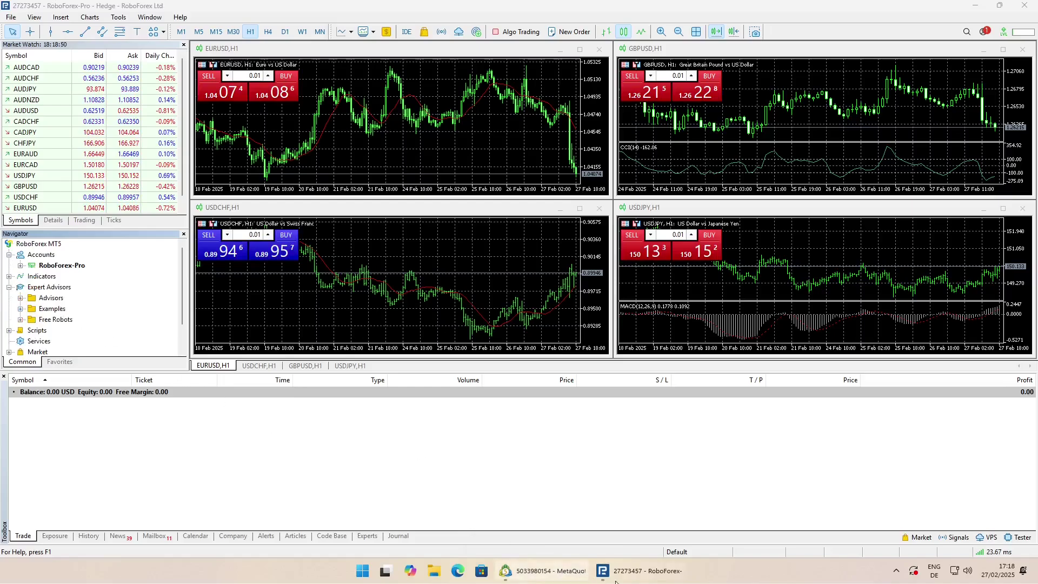
- Look at the MetaQuotes terminal, return to the RoboForex terminal and open its data folder
{"action": "left_click", "coordinate": [551, 573]}
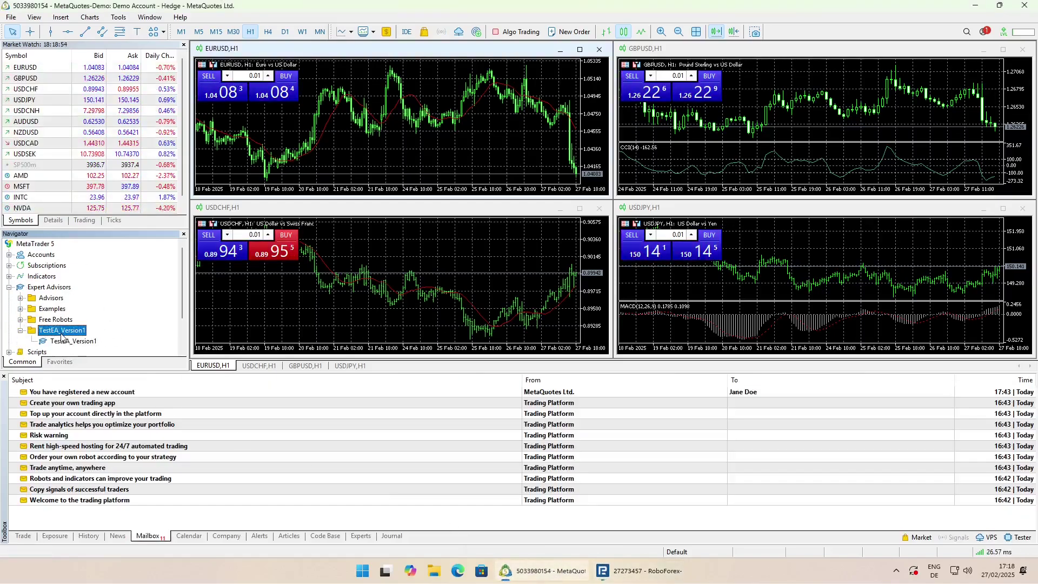
{"action": "left_click", "coordinate": [602, 570]}
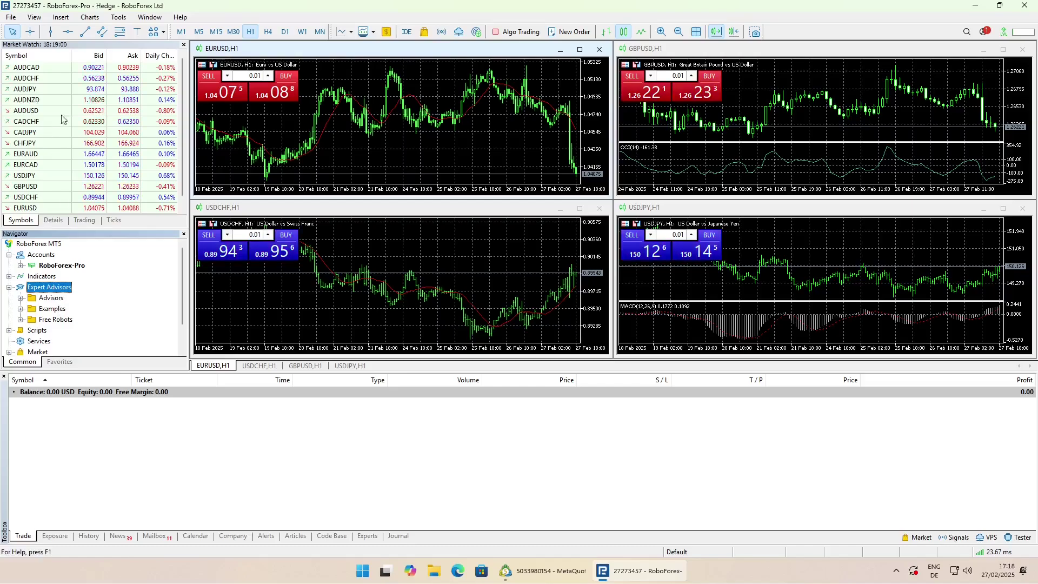
{"action": "left_click", "coordinate": [10, 17]}
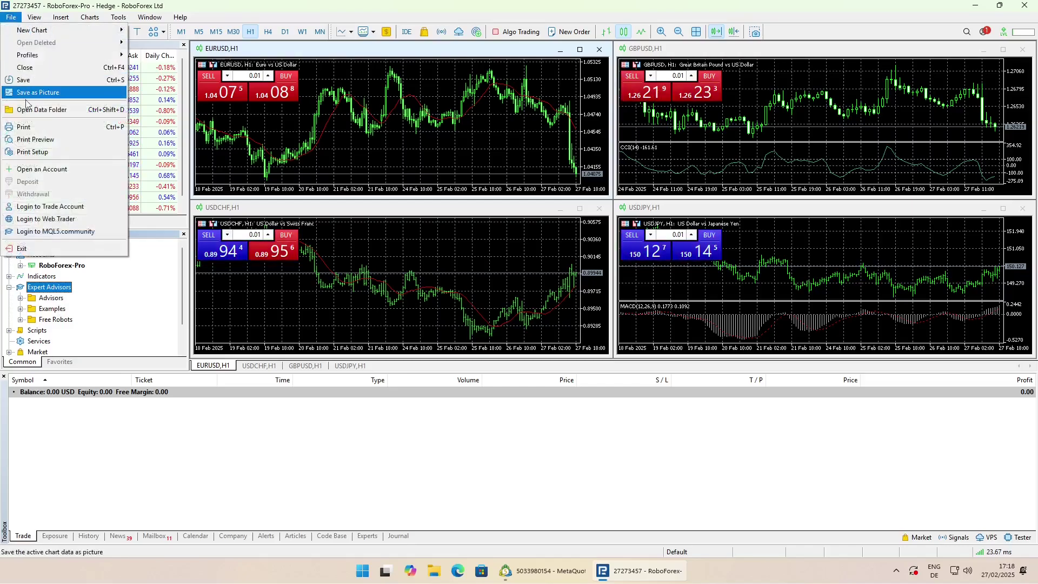
{"action": "left_click", "coordinate": [33, 109]}
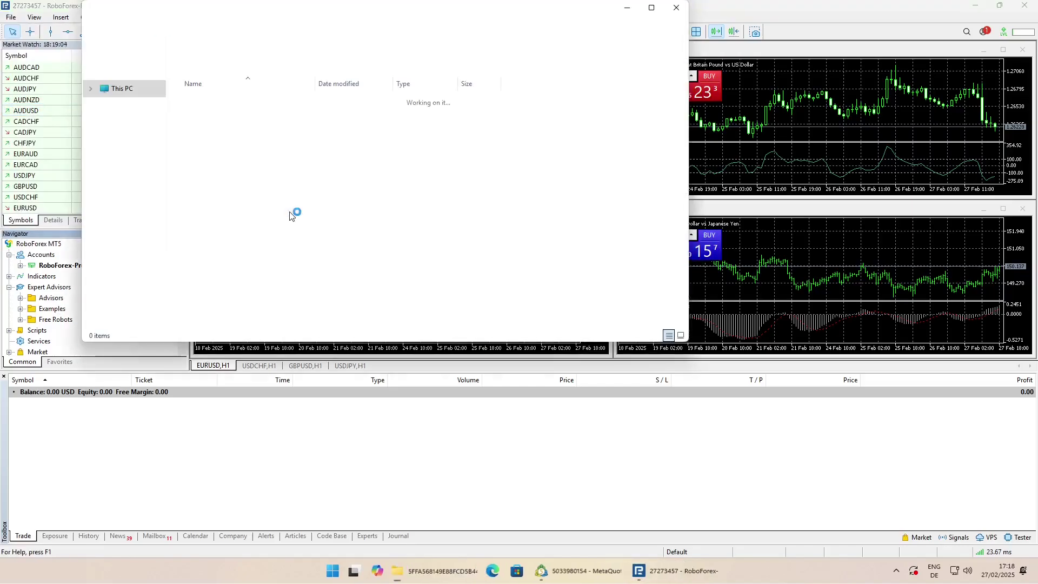
- Open the MetaQuotes terminal's data folder and go to its MQL5\Experts subfolder, keeping the folder window clear for comparison
{"action": "left_click", "coordinate": [573, 572]}
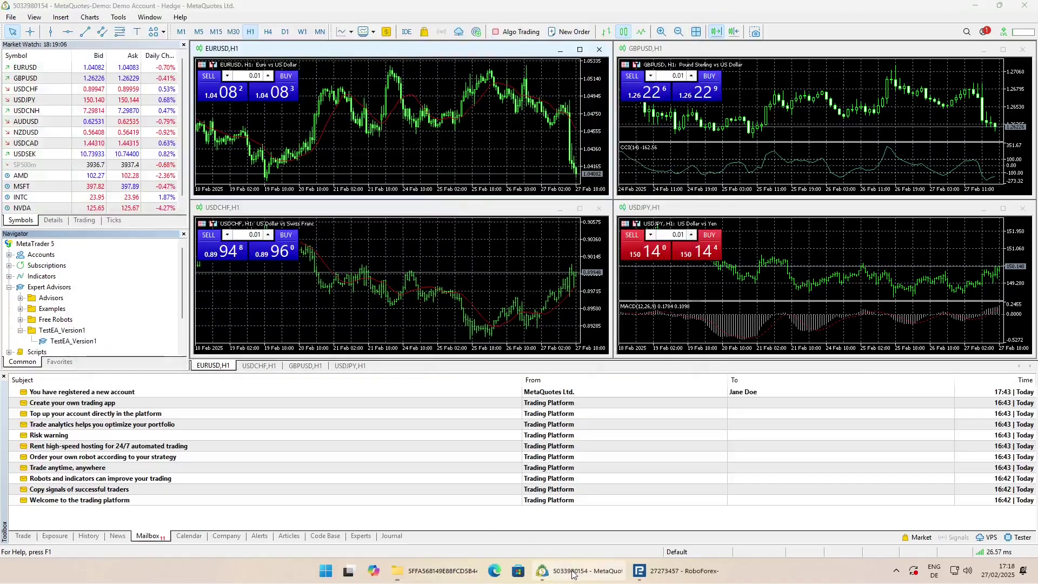
{"action": "left_click", "coordinate": [11, 17]}
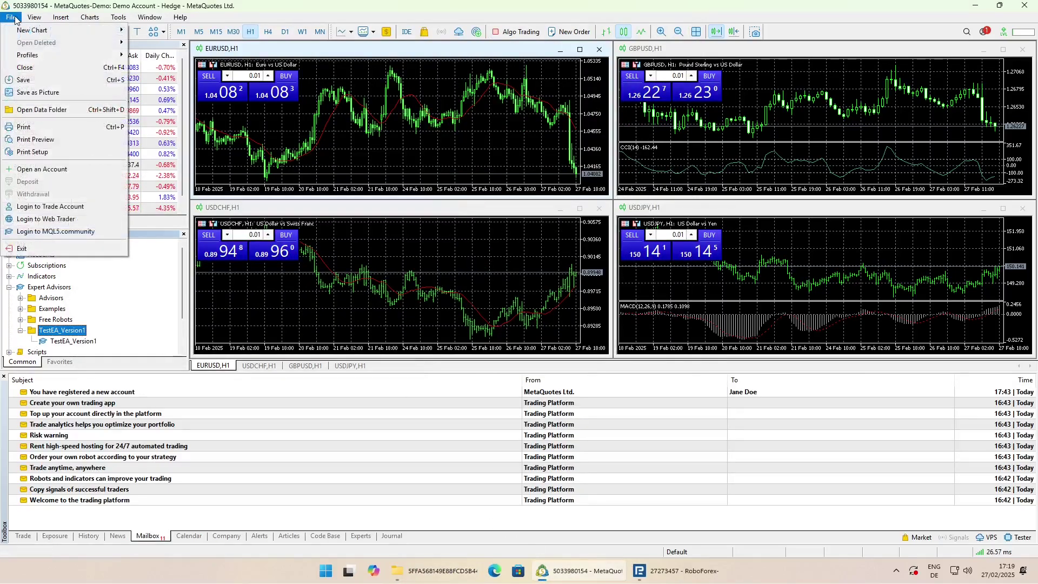
{"action": "left_click", "coordinate": [43, 109]}
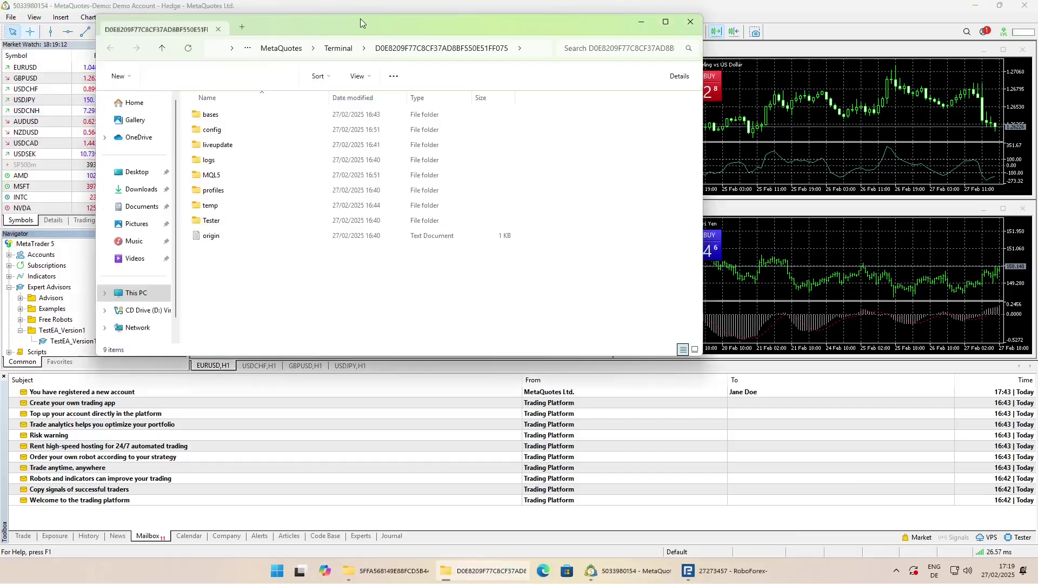
{"action": "left_click_drag", "start_coordinate": [358, 18], "coordinate": [547, 96]}
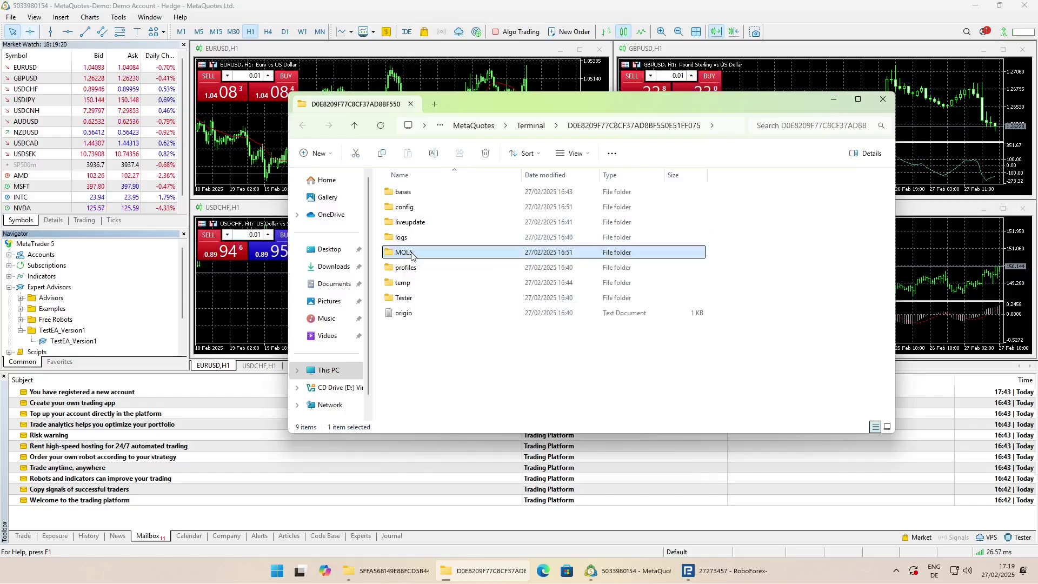
{"action": "double_click", "coordinate": [405, 253]}
{"action": "double_click", "coordinate": [411, 193]}
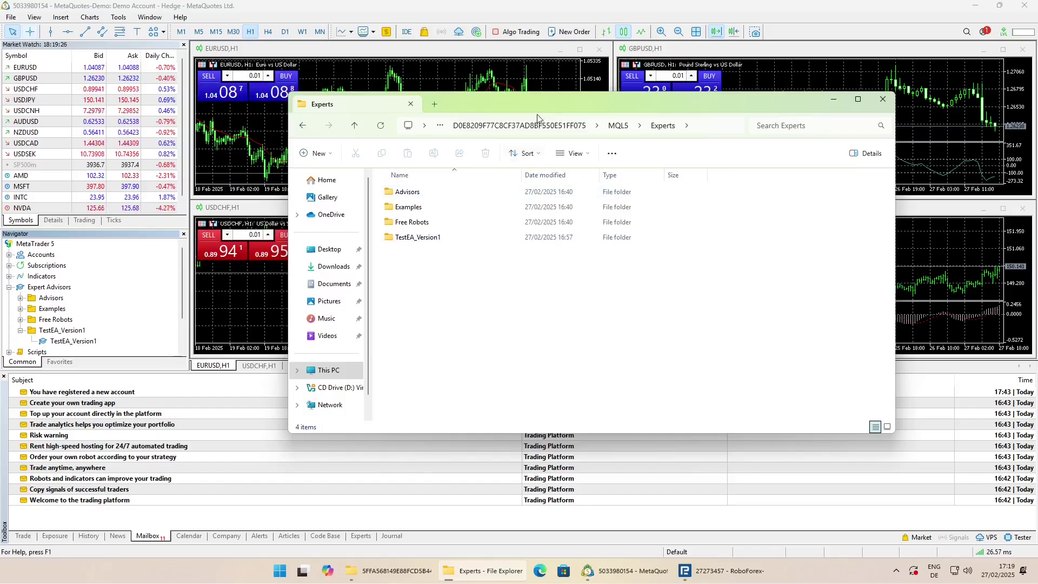
{"action": "left_click_drag", "start_coordinate": [533, 104], "coordinate": [407, 84]}
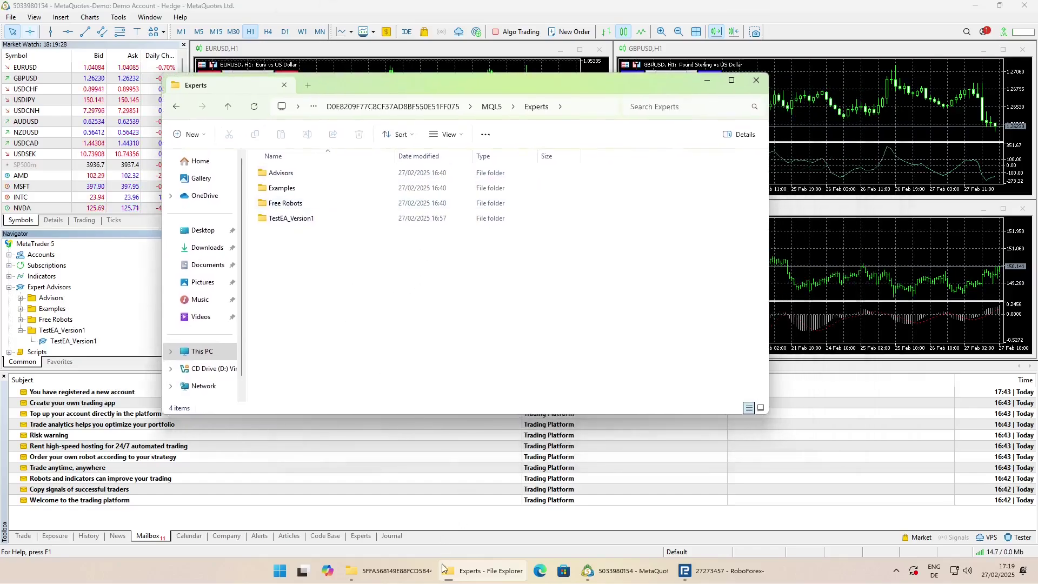
- Go to MQL5\Experts in the RoboForex data folder and place its window beside the MetaQuotes one
{"action": "left_click", "coordinate": [390, 571]}
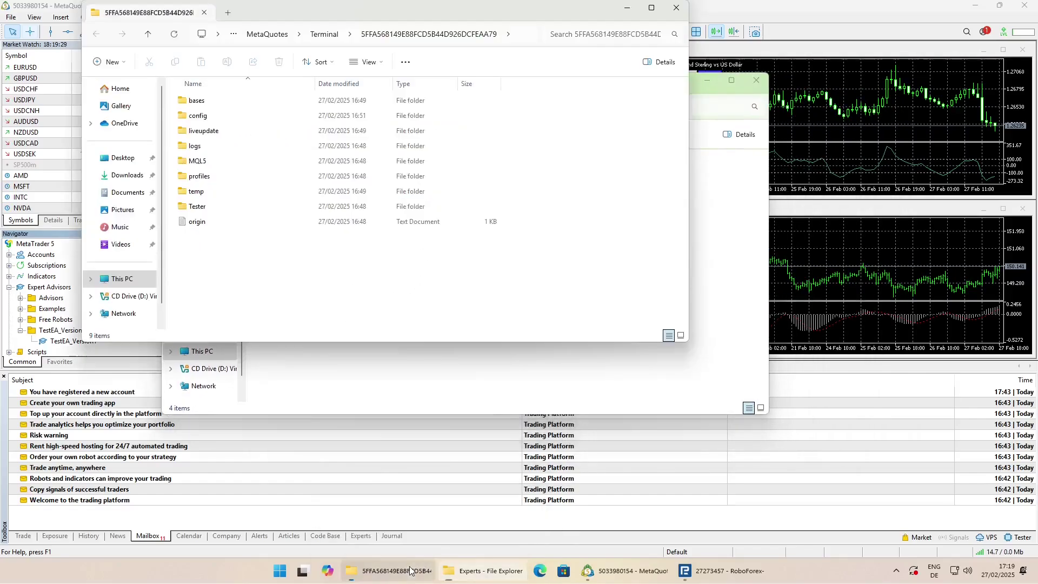
{"action": "double_click", "coordinate": [193, 162]}
{"action": "double_click", "coordinate": [196, 100]}
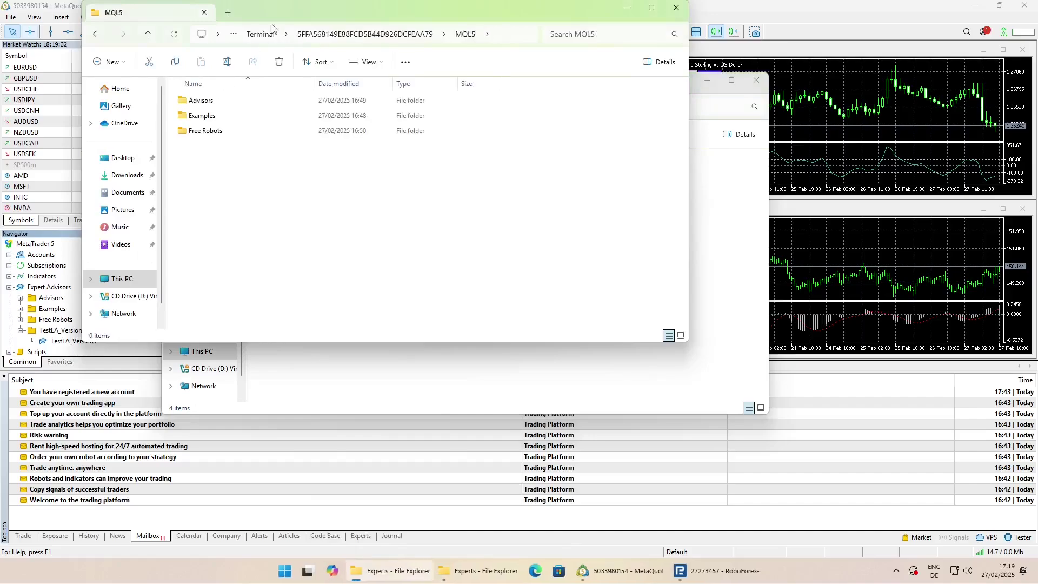
{"action": "left_click_drag", "start_coordinate": [290, 8], "coordinate": [608, 97]}
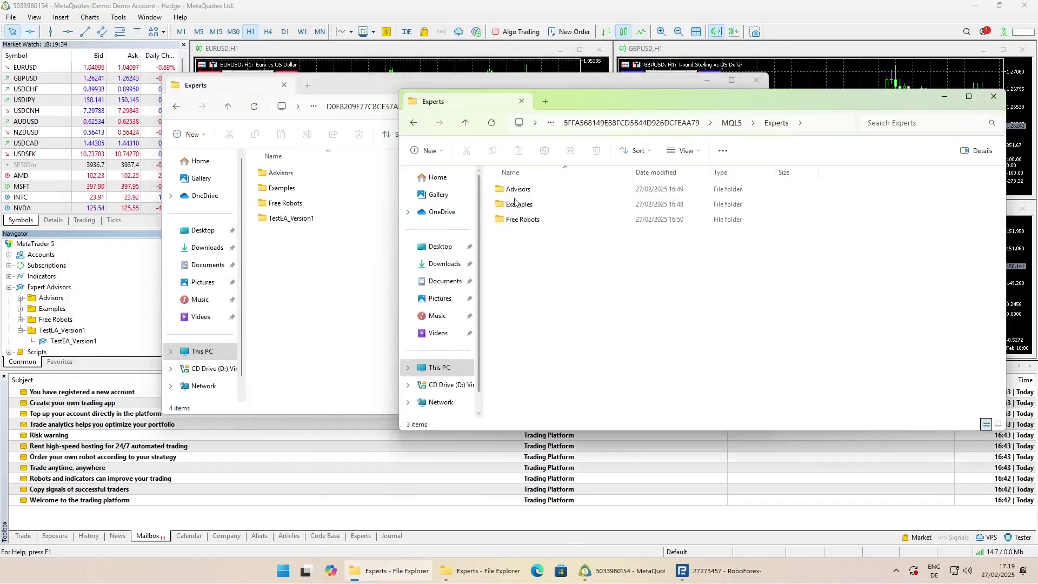
- Compare the Experts folders of both terminals, checking which one holds TestEA_Version1
{"action": "left_click", "coordinate": [524, 219]}
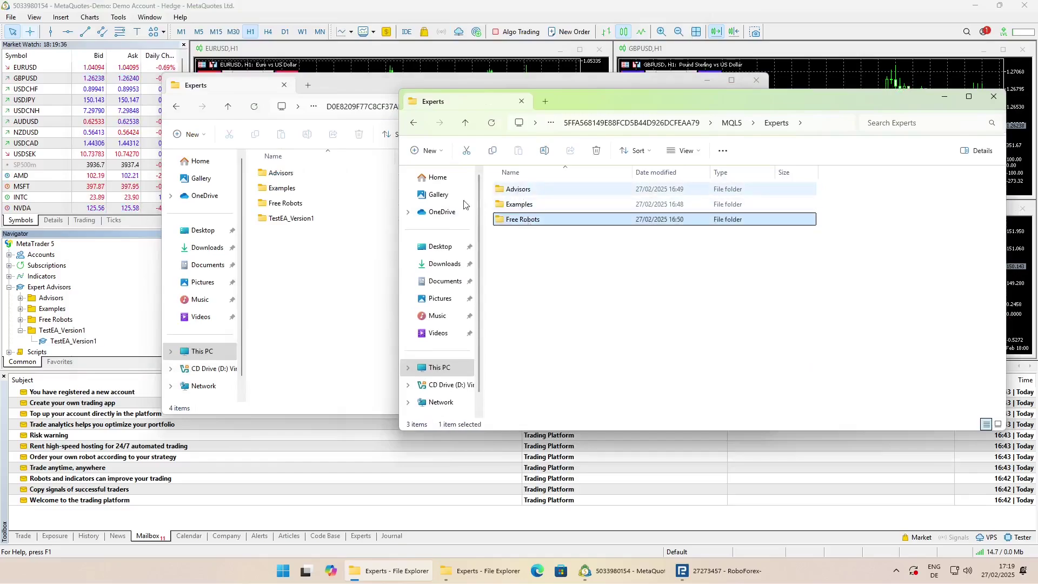
{"action": "left_click", "coordinate": [290, 218]}
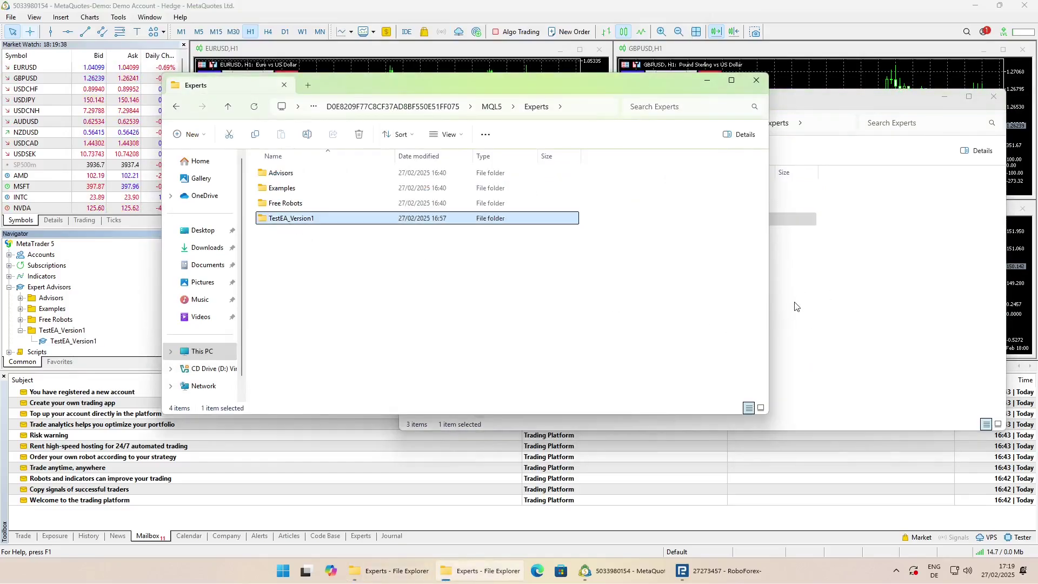
{"action": "left_click", "coordinate": [308, 251]}
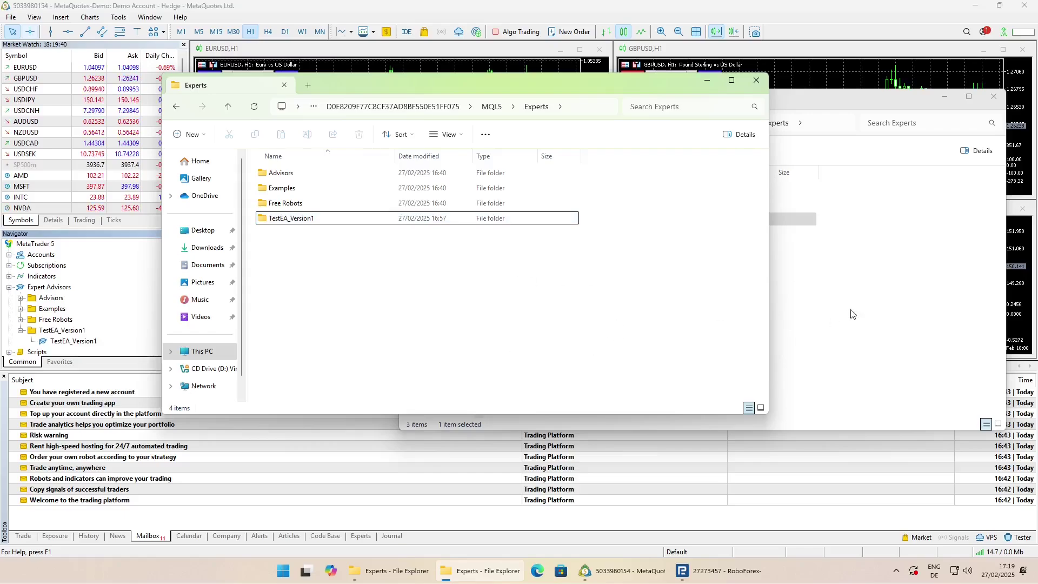
{"action": "left_click", "coordinate": [805, 320]}
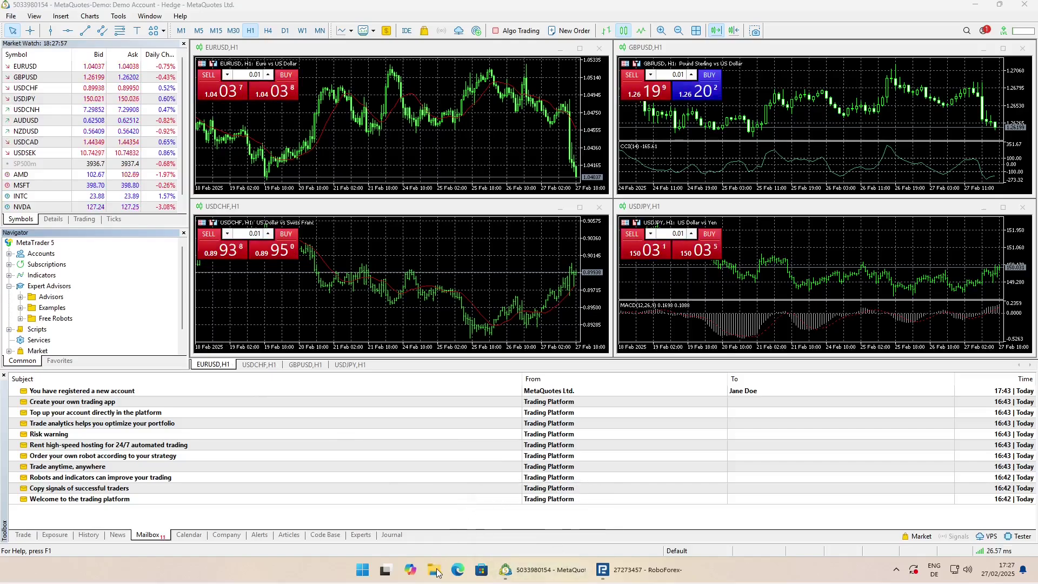
- Open a new File Explorer window and locate the coding folder on Local Disk (C:)
{"action": "key", "text": "super+e"}
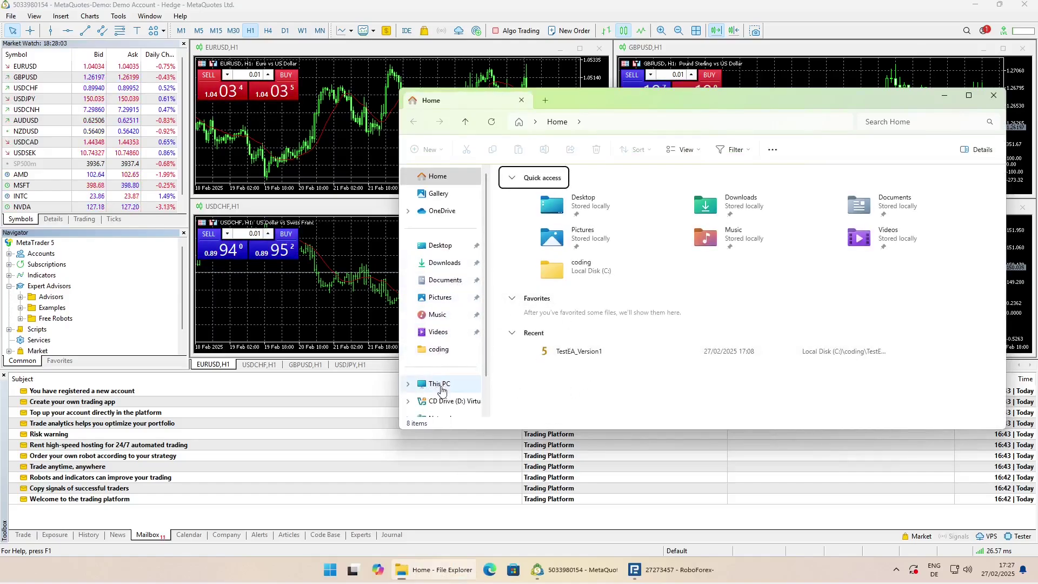
{"action": "double_click", "coordinate": [551, 268]}
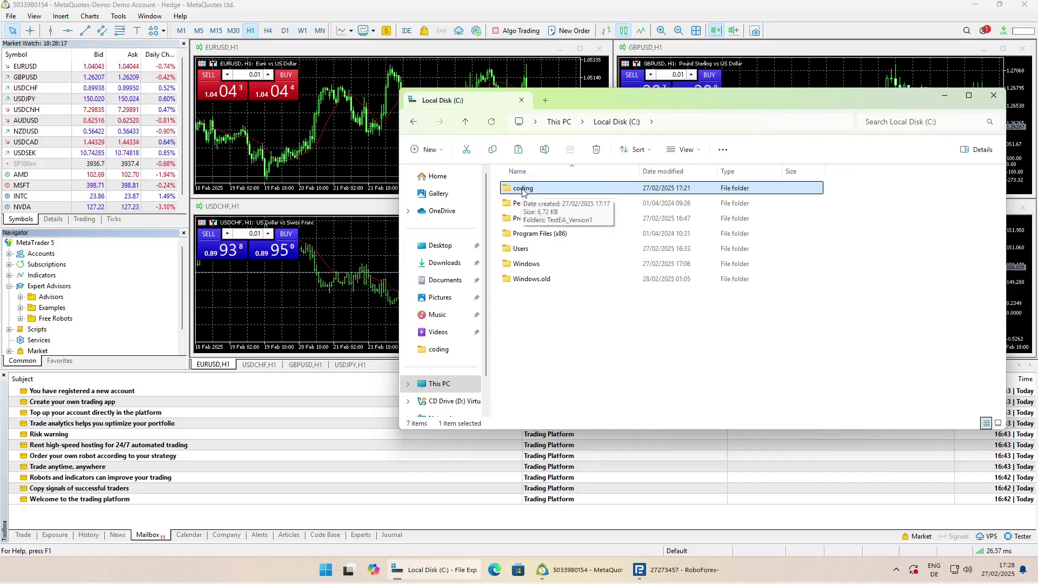
- Find Command Prompt by searching for cmd, run it as administrator and allow it to make changes
{"action": "left_click", "coordinate": [320, 570]}
{"action": "type", "text": "cm"}
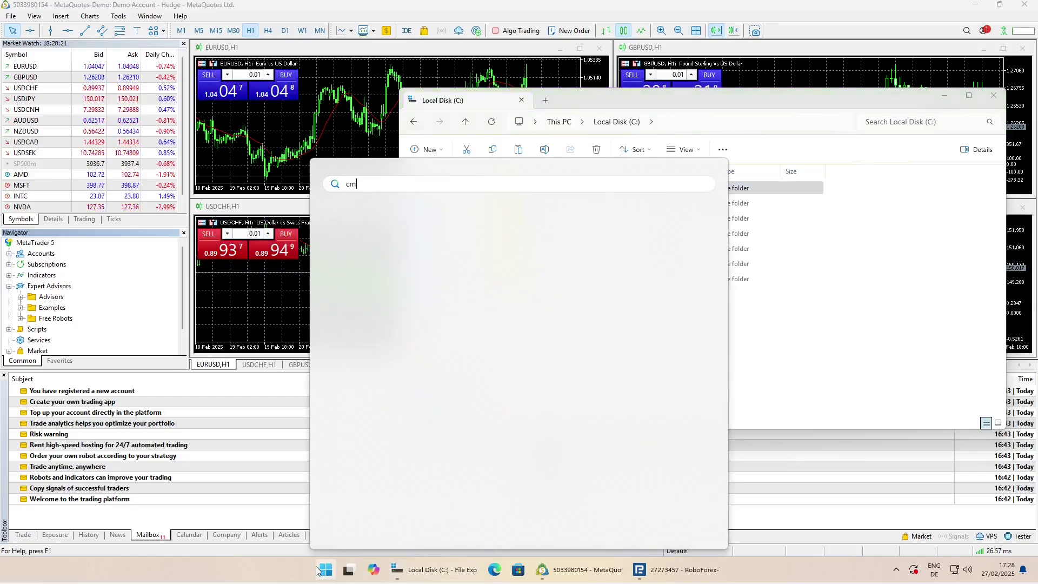
{"action": "type", "text": "d"}
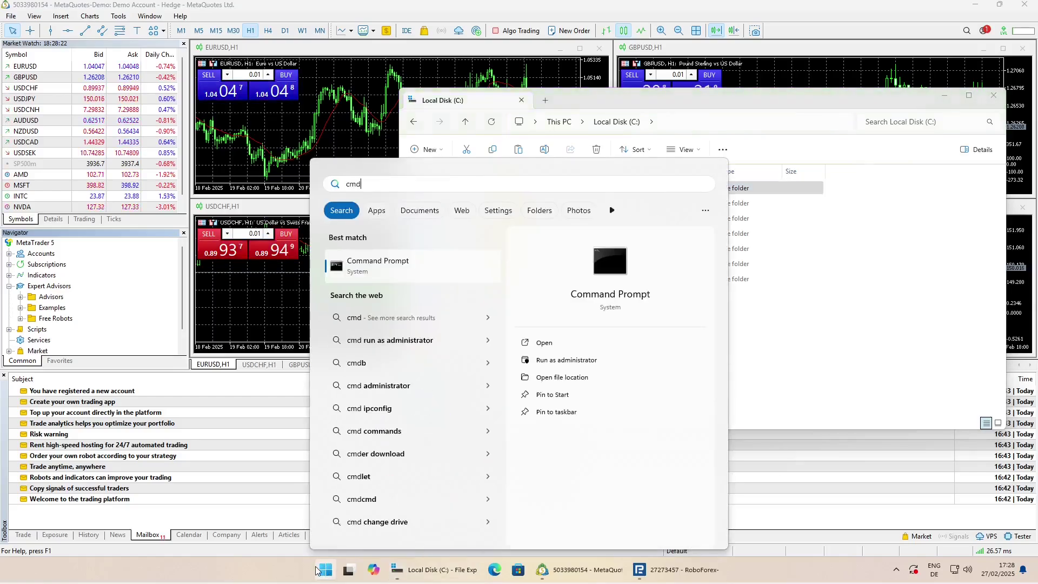
{"action": "right_click", "coordinate": [407, 274]}
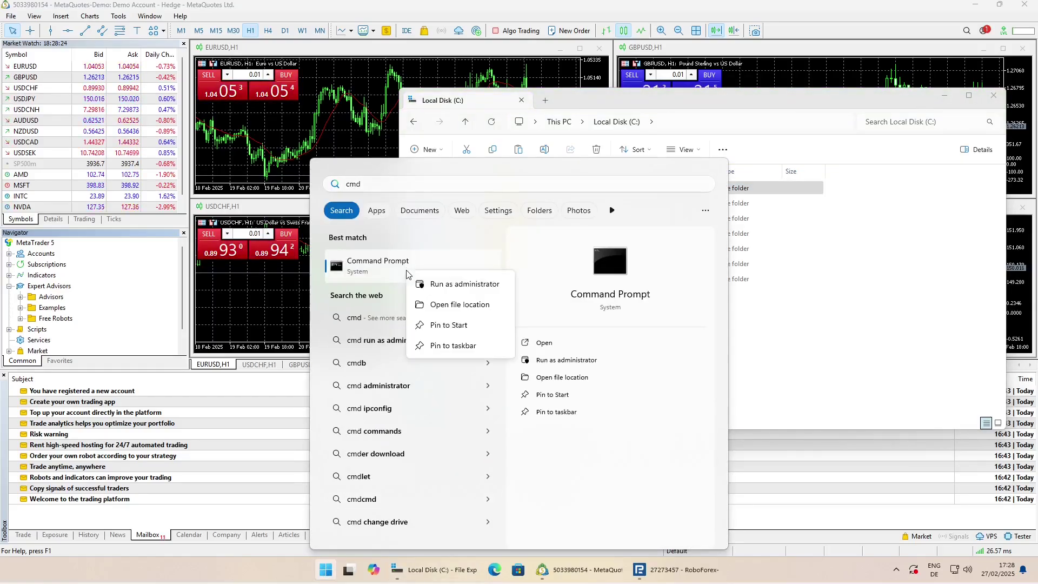
{"action": "left_click", "coordinate": [437, 285]}
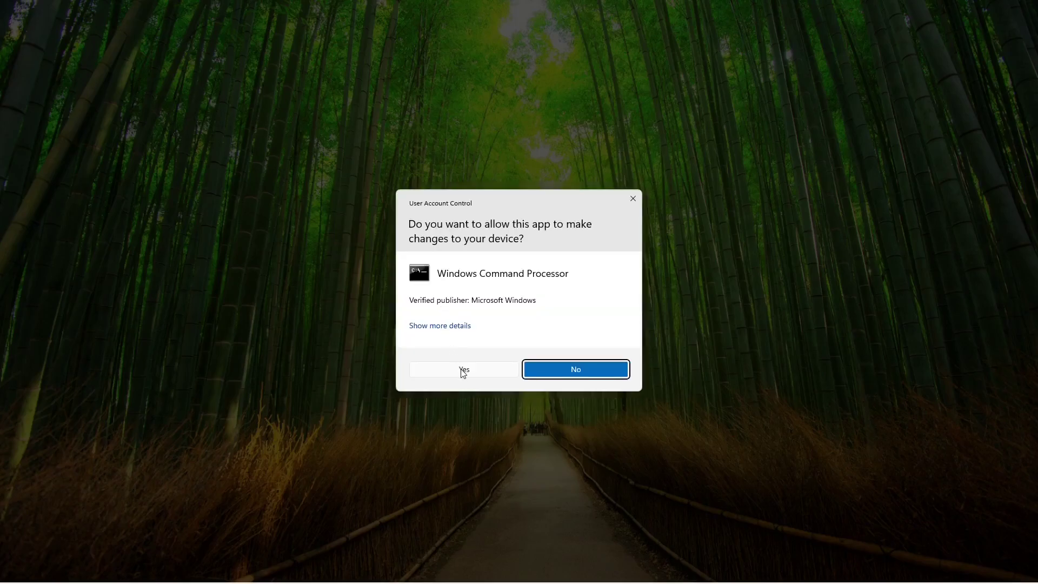
{"action": "left_click", "coordinate": [463, 370]}
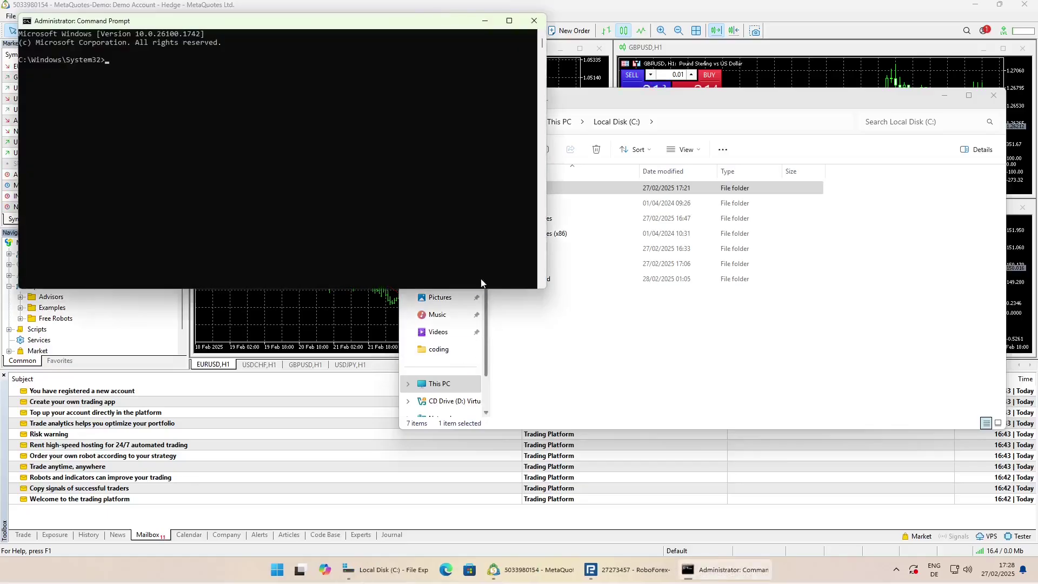
- Open the MetaQuotes terminal's data folder, go to MQL5\Experts and copy that folder's address
{"action": "left_click", "coordinate": [292, 382]}
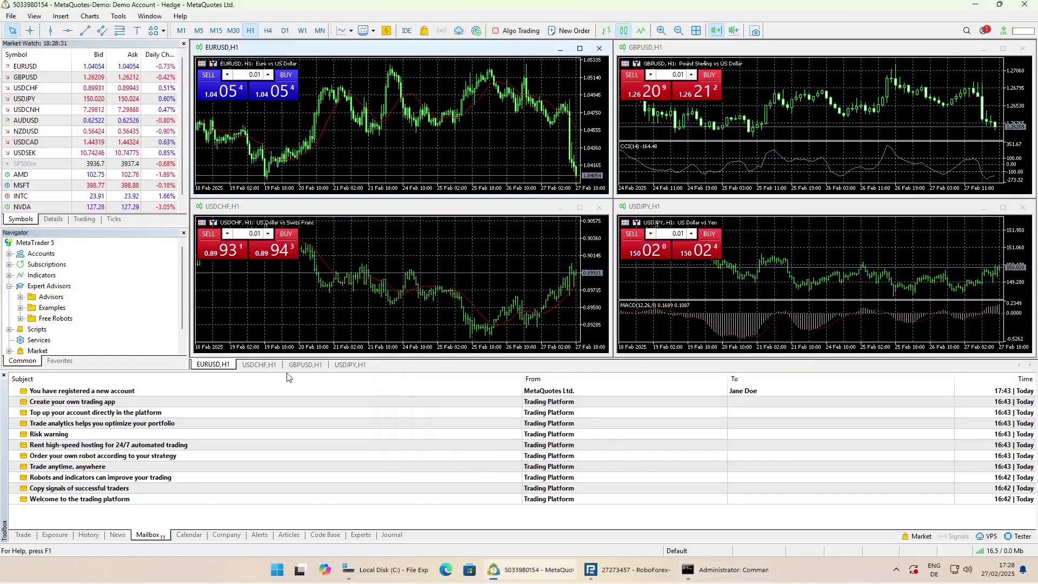
{"action": "left_click", "coordinate": [11, 16]}
{"action": "left_click", "coordinate": [43, 109]}
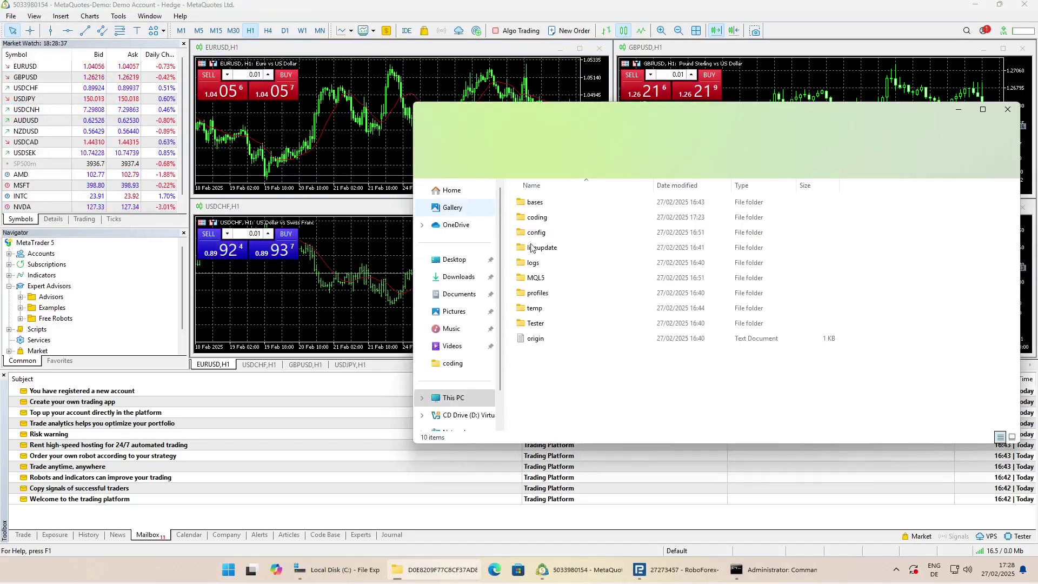
{"action": "double_click", "coordinate": [583, 276]}
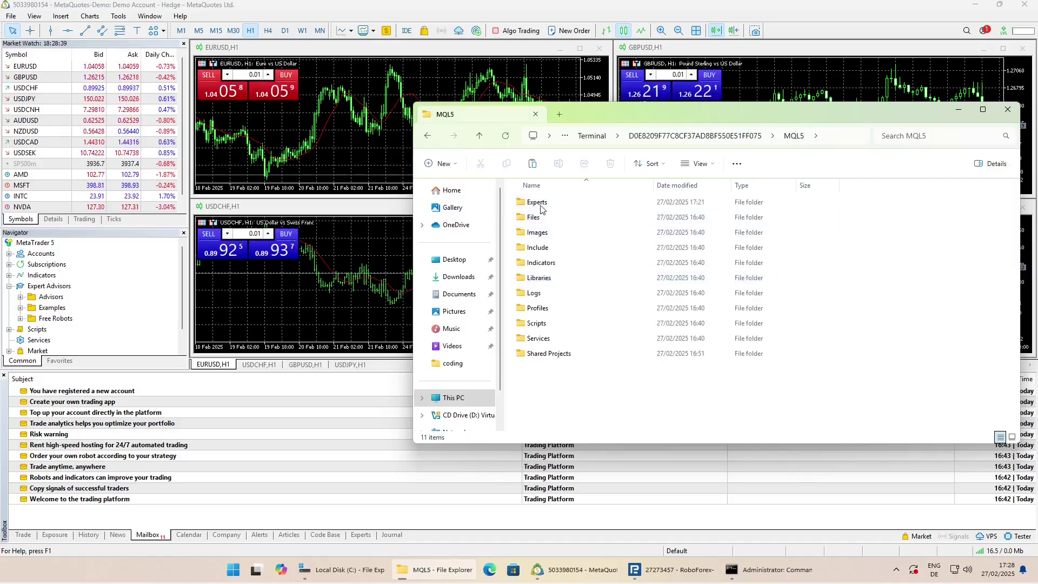
{"action": "double_click", "coordinate": [538, 204]}
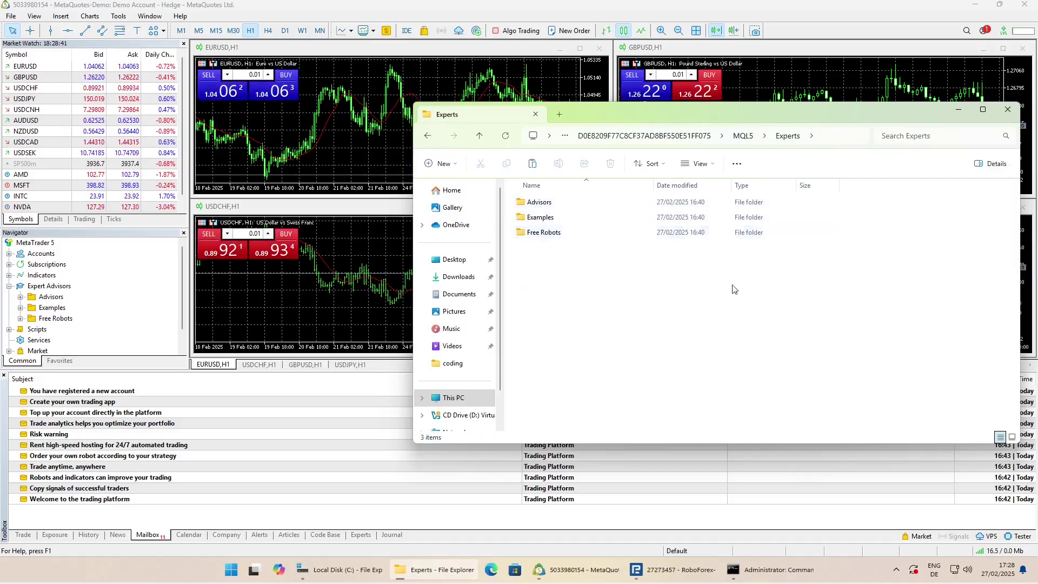
{"action": "right_click", "coordinate": [827, 141]}
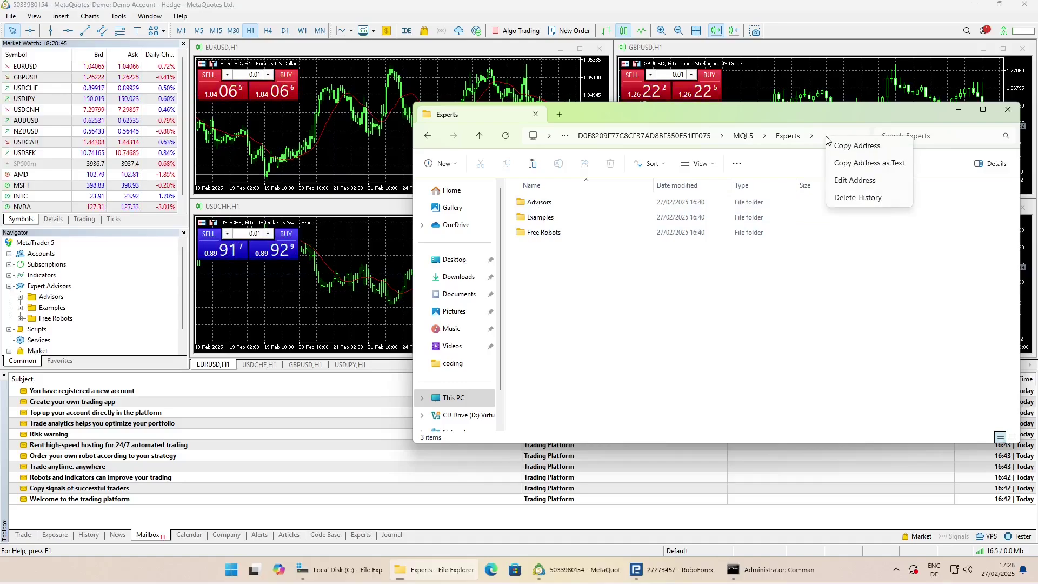
{"action": "left_click", "coordinate": [850, 151]}
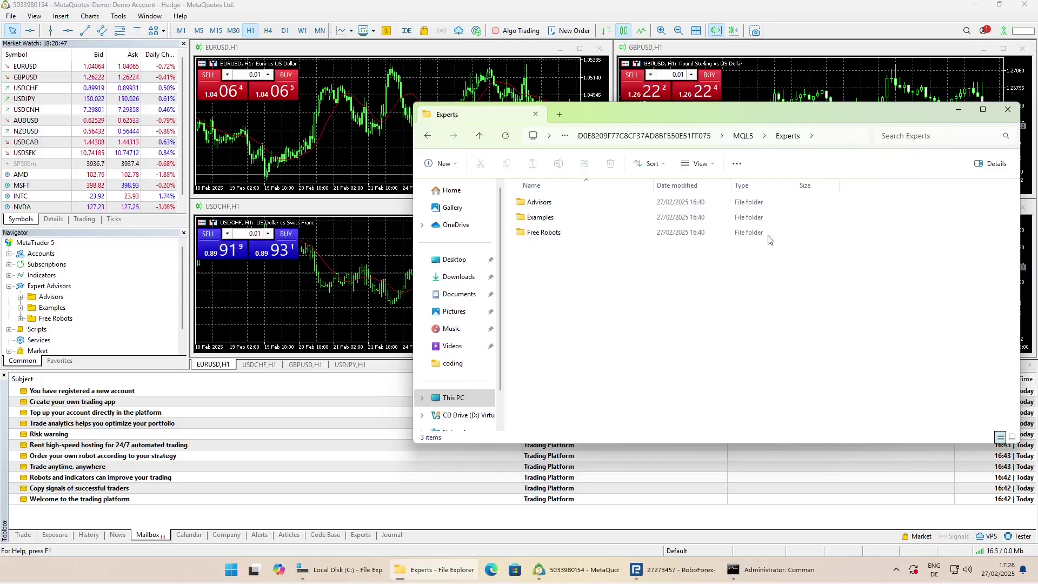
- Change the working directory in the administrator Command Prompt to the copied MQL5\Experts path using cd
{"action": "left_click", "coordinate": [759, 571]}
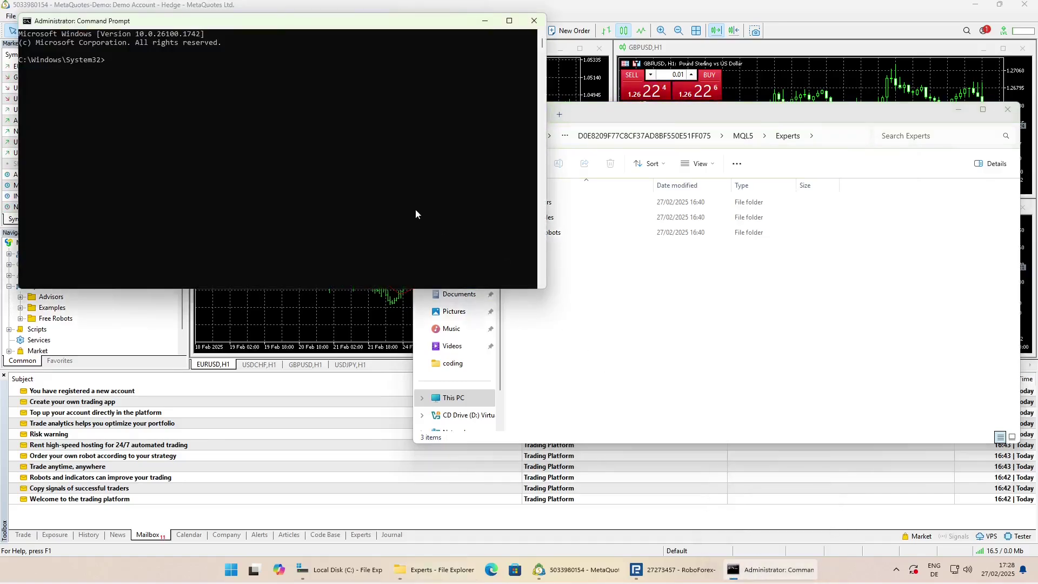
{"action": "type", "text": "cd"}
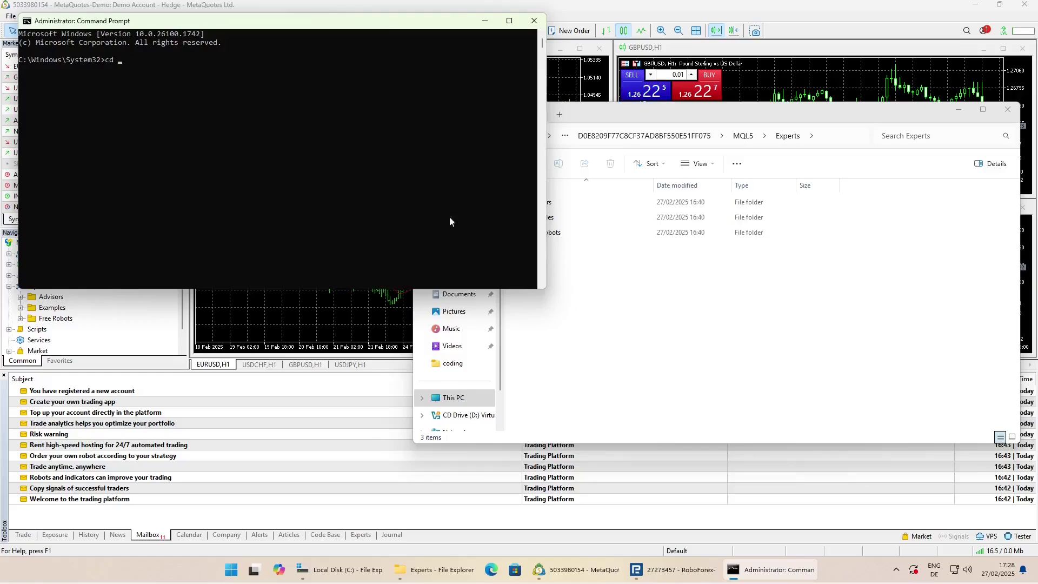
{"action": "key", "text": "ctrl+v"}
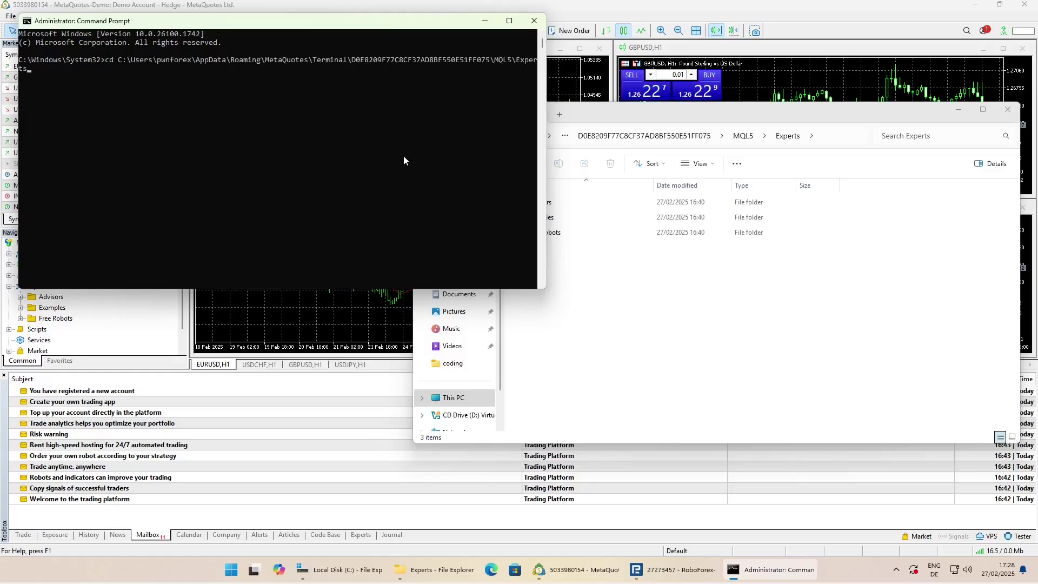
{"action": "key", "text": "Return"}
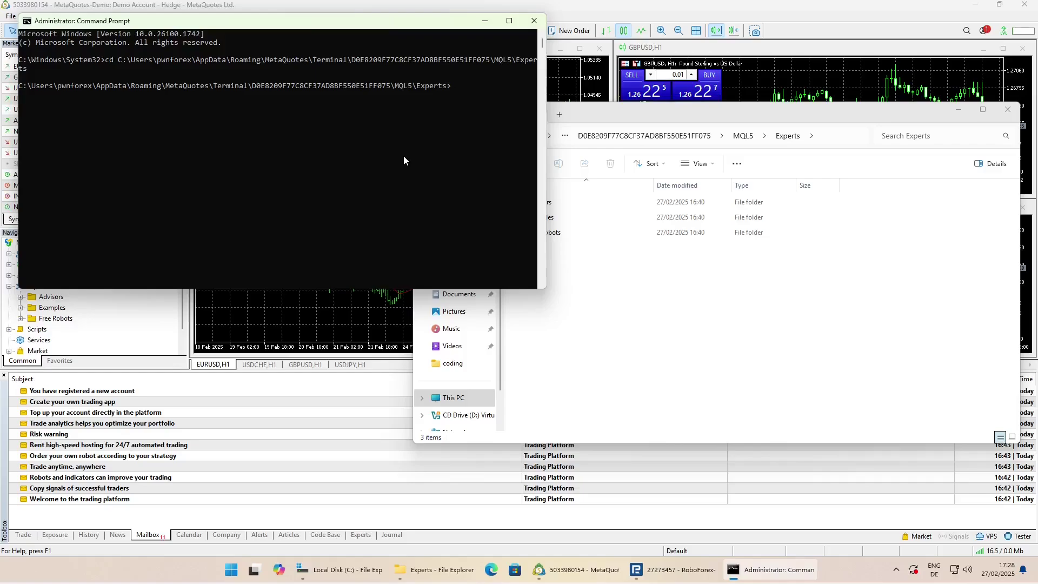
- Create a directory symbolic link in the MetaQuotes terminal's Experts folder with mklink /D coding c:\coding, checking the terminal's Expert Advisors list before running it
{"action": "type", "text": "mklink /D "}
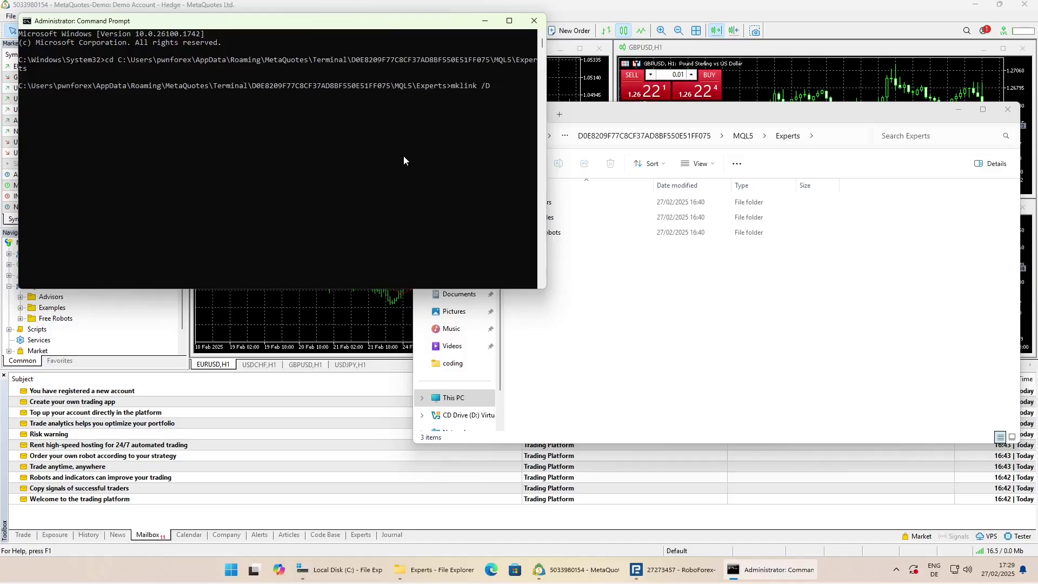
{"action": "type", "text": "coding c:\\coding"}
{"action": "left_click_drag", "start_coordinate": [425, 29], "coordinate": [715, 68]}
{"action": "right_click", "coordinate": [52, 308]}
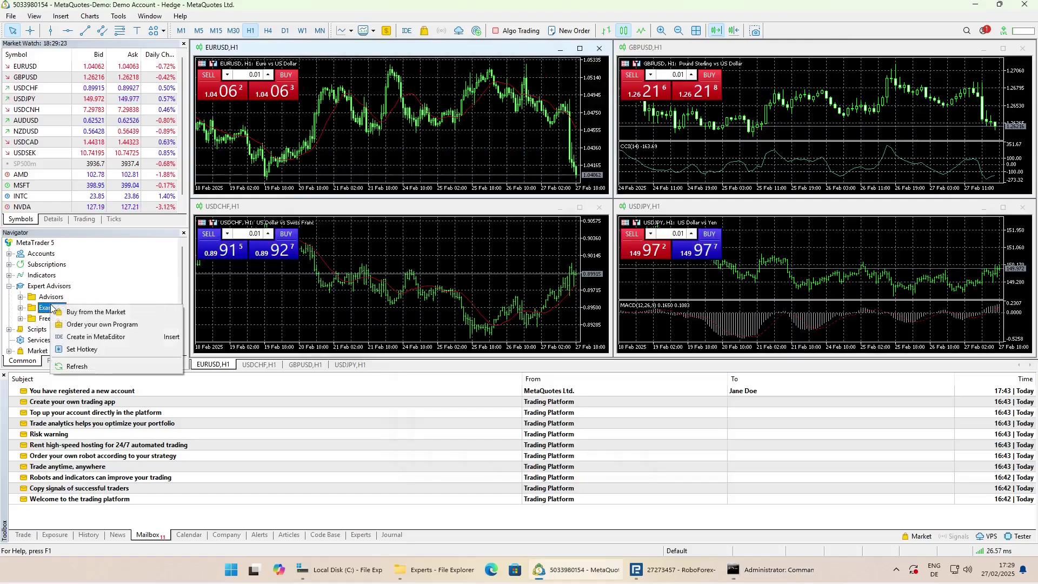
{"action": "left_click", "coordinate": [81, 367]}
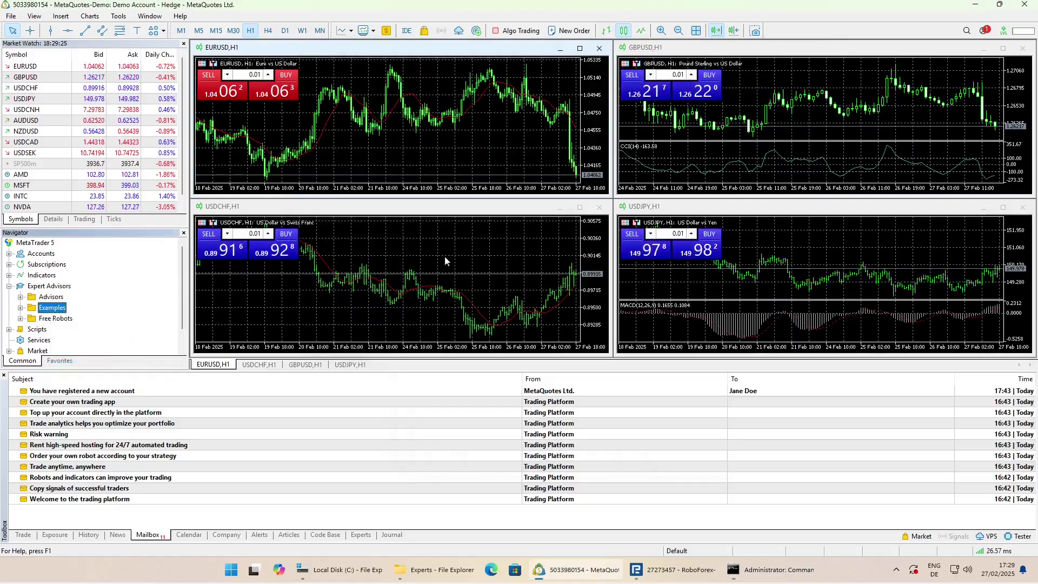
{"action": "key", "text": "alt+Tab"}
{"action": "left_click", "coordinate": [429, 279]}
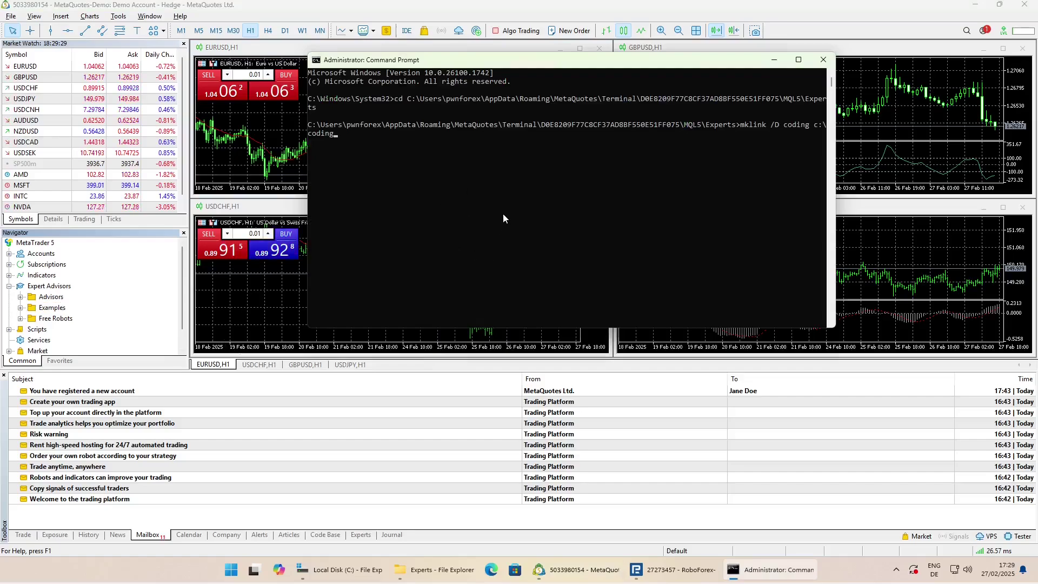
{"action": "key", "text": "Return"}
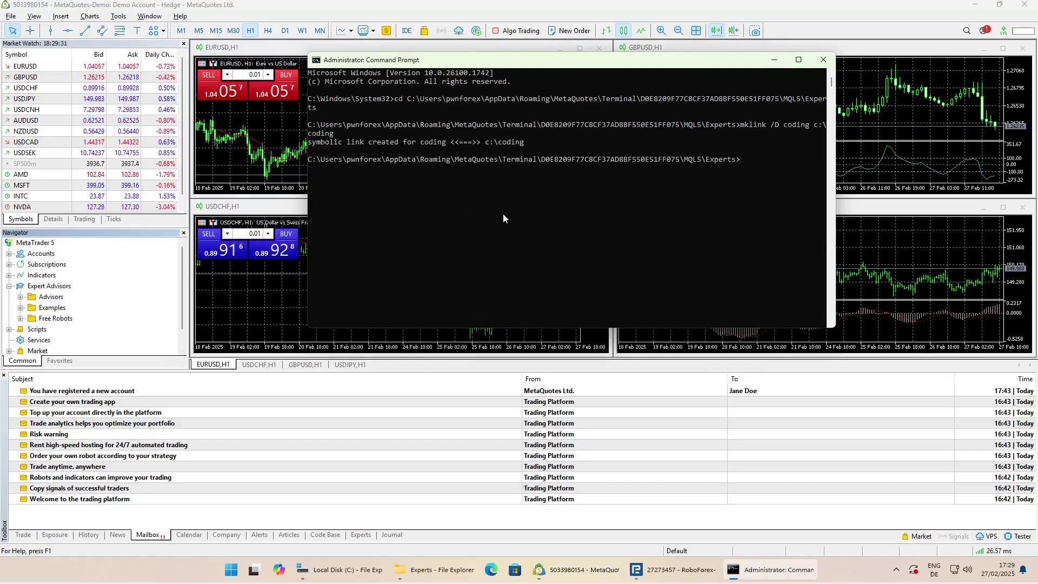
- Refresh the Expert Advisors list in the MetaQuotes terminal and expand the linked coding folder down to TestEA_Version1
{"action": "right_click", "coordinate": [51, 297]}
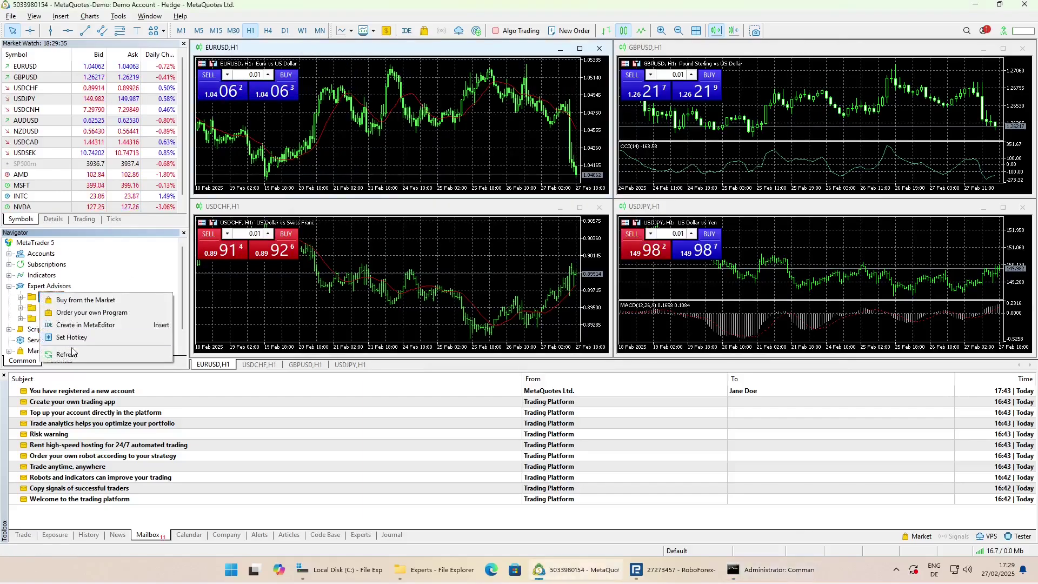
{"action": "left_click", "coordinate": [70, 349]}
{"action": "left_click", "coordinate": [20, 308]}
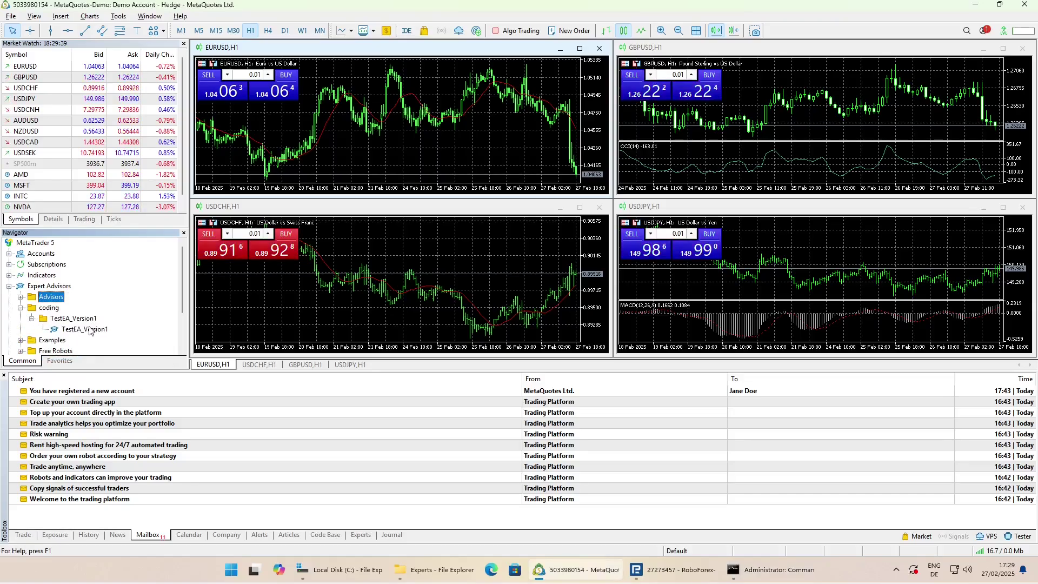
{"action": "right_click", "coordinate": [84, 331]}
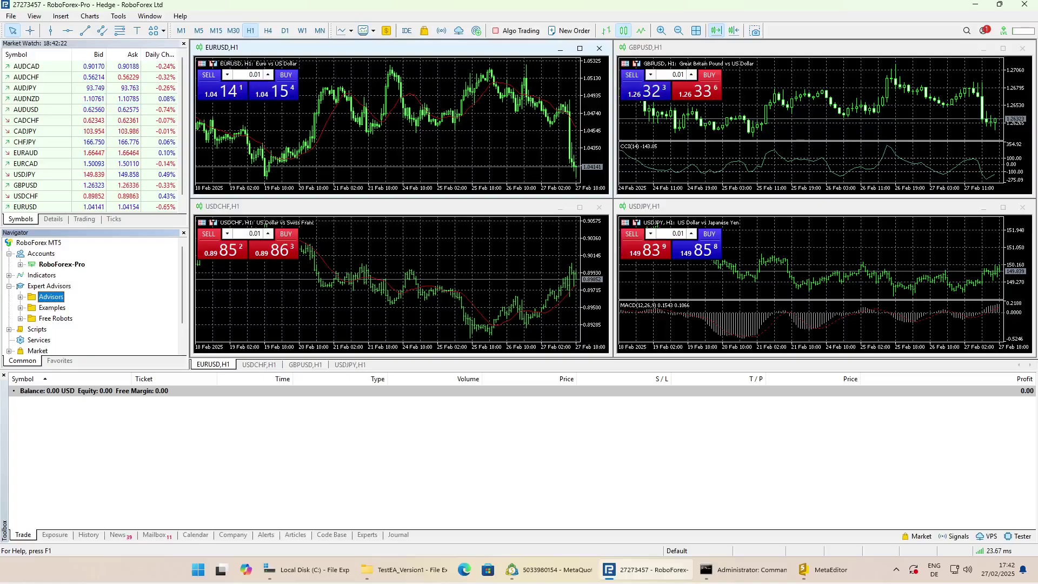
- Open the RoboForex terminal's data folder, go to MQL5\Experts and copy that folder's address
{"action": "left_click", "coordinate": [11, 15]}
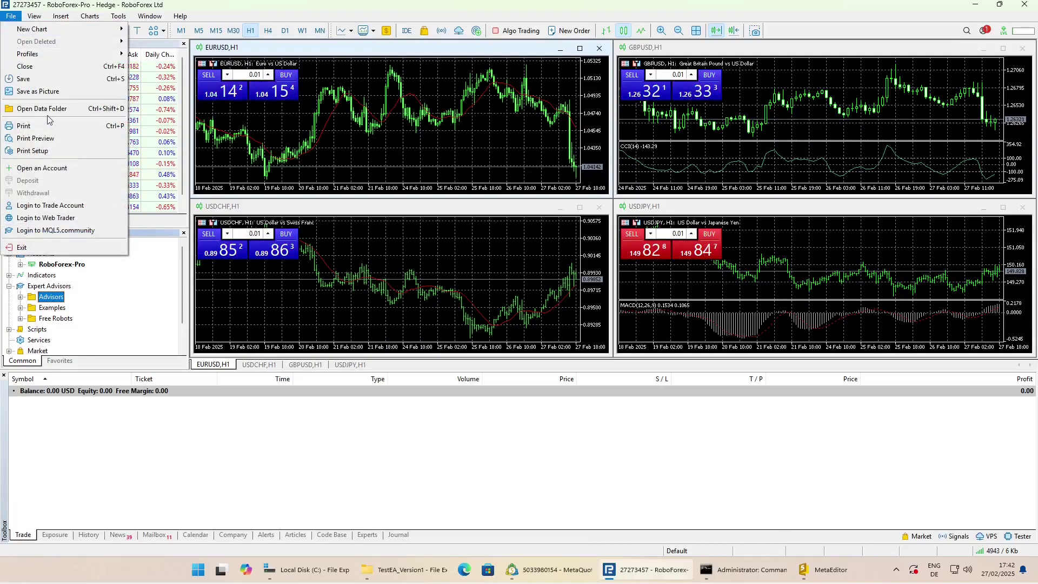
{"action": "left_click", "coordinate": [47, 109]}
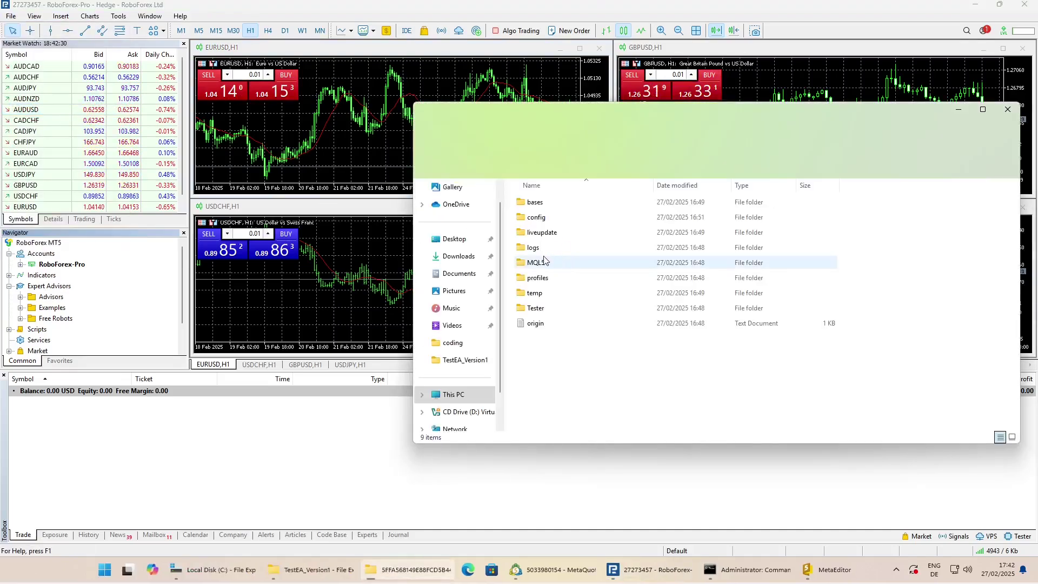
{"action": "double_click", "coordinate": [543, 262]}
{"action": "left_click", "coordinate": [533, 203]}
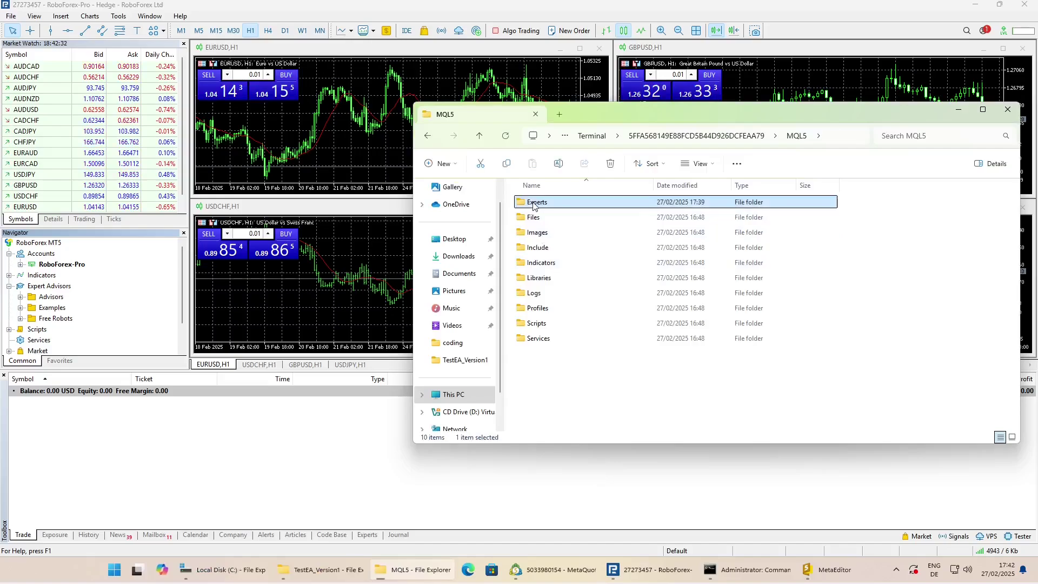
{"action": "double_click", "coordinate": [534, 205]}
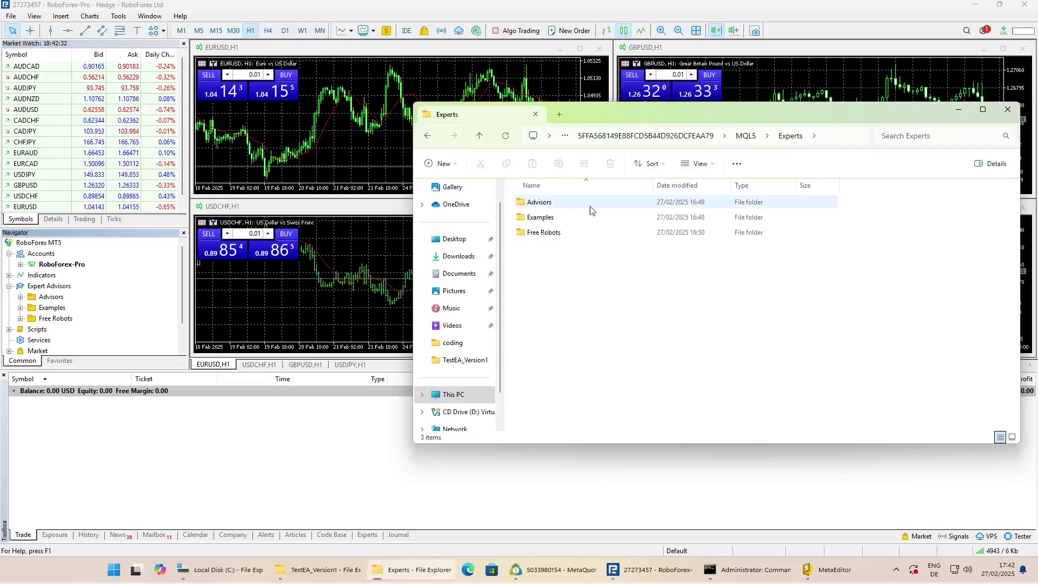
{"action": "right_click", "coordinate": [833, 142]}
{"action": "left_click", "coordinate": [847, 150]}
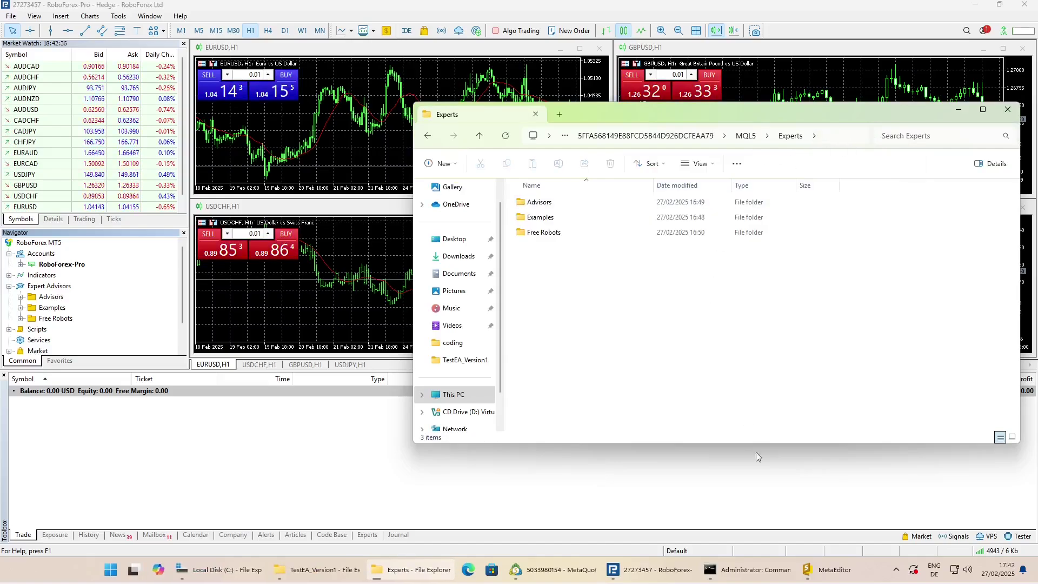
- Switch to the administrator Command Prompt and change its working directory to the copied RoboForex MQL5\Experts path using cd
{"action": "left_click", "coordinate": [757, 570]}
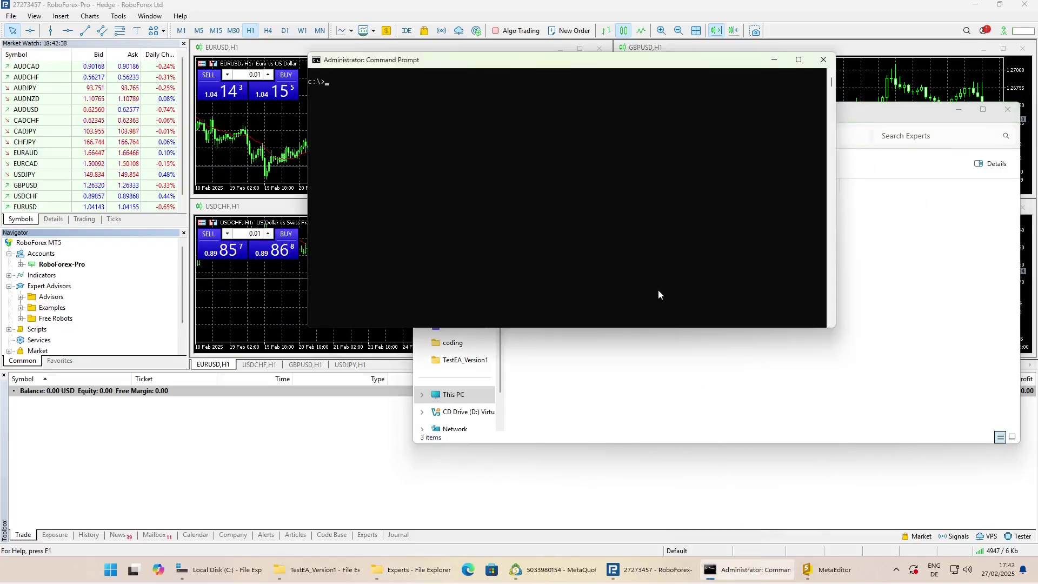
{"action": "type", "text": "cd"}
{"action": "key", "text": "ctrl+v"}
{"action": "key", "text": "Return"}
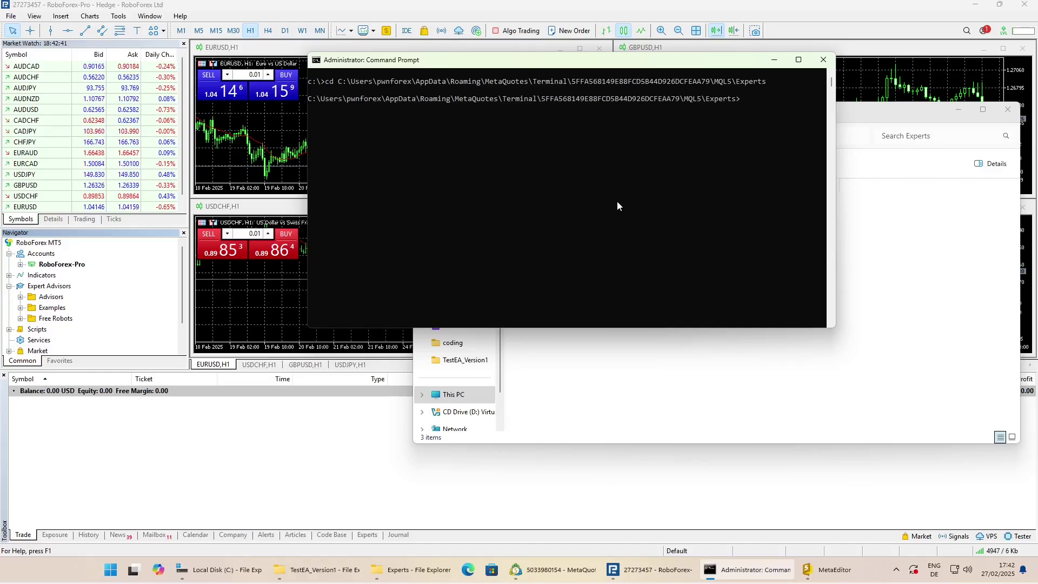
- Recall and run mklink /D coding c:\coding to create the symbolic link in the RoboForex terminal's Experts folder
{"action": "key", "text": "Up"}
{"action": "key", "text": "Escape"}
{"action": "type", "text": "cls"}
{"action": "key", "text": "Escape"}
{"action": "key", "text": "Up"}
{"action": "key", "text": "Up"}
{"action": "key", "text": "Up"}
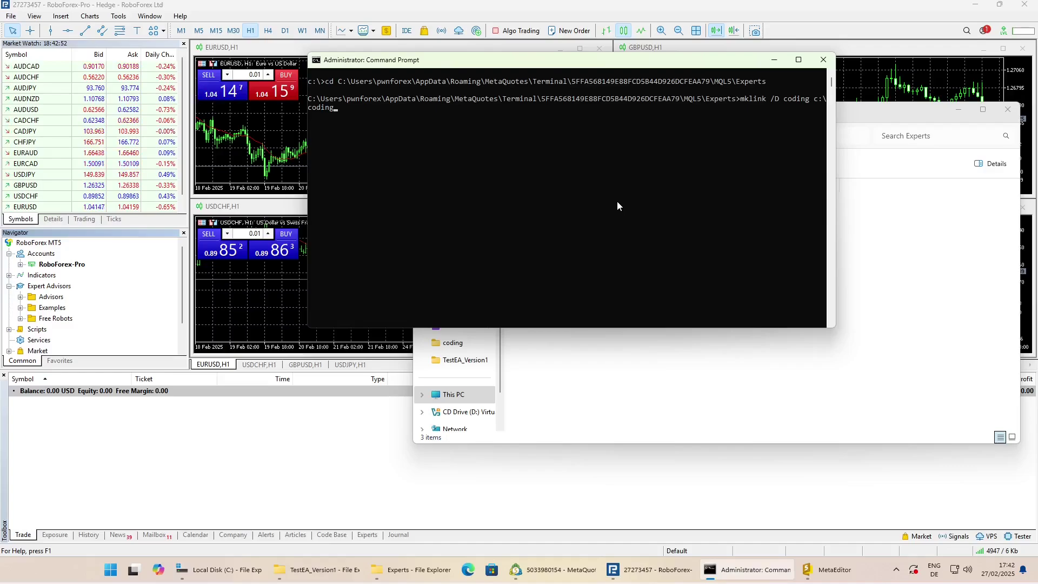
{"action": "key", "text": "Return"}
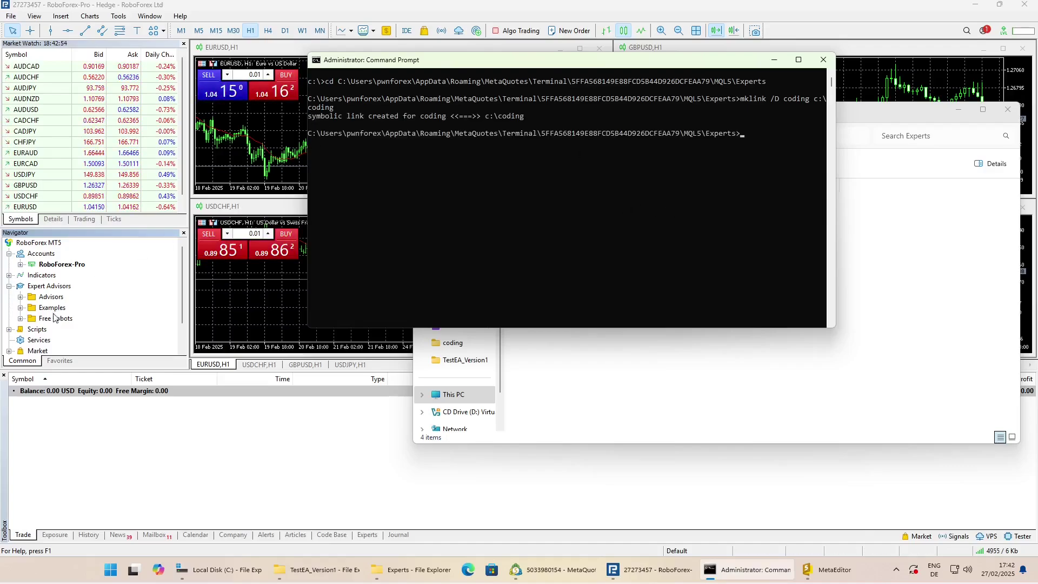
- Refresh the RoboForex terminal's Expert Advisors list and expand the linked coding folder
{"action": "right_click", "coordinate": [51, 297]}
{"action": "left_click", "coordinate": [85, 356]}
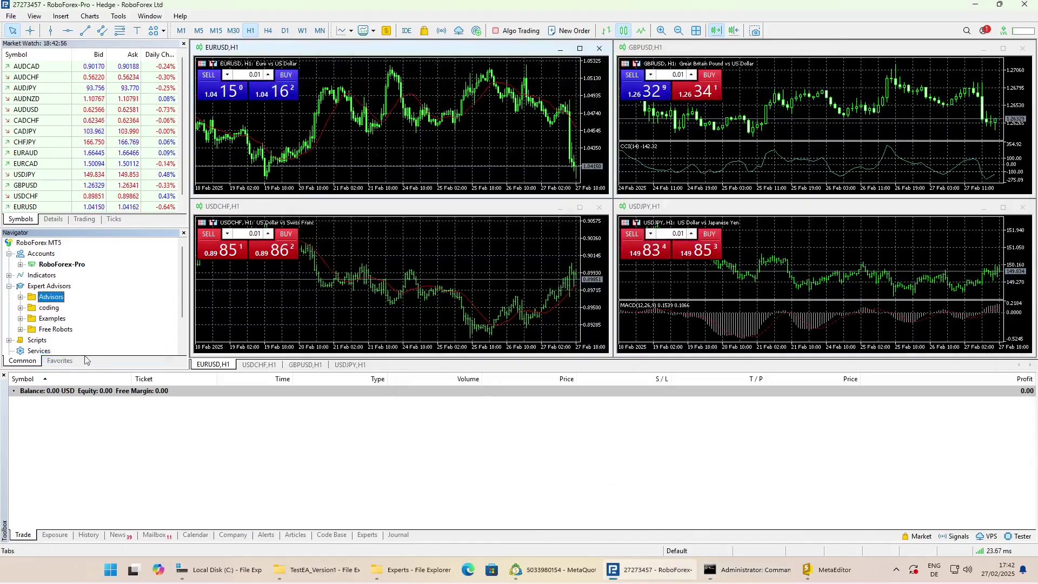
{"action": "left_click", "coordinate": [20, 307]}
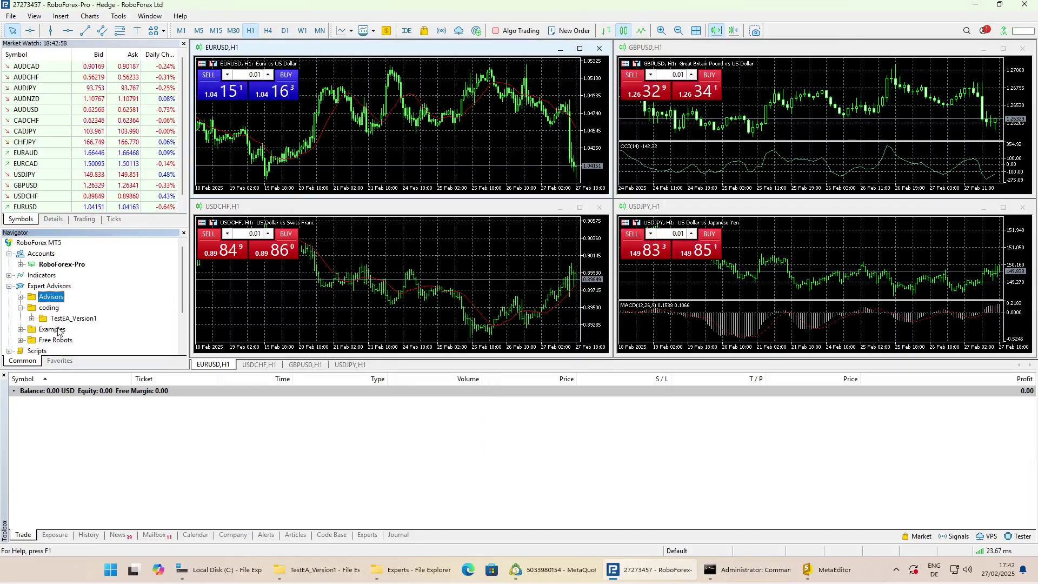
- Switch to the File Explorer window showing TestEA_Version1 and open Local Disk (C:) from This PC
{"action": "left_click", "coordinate": [303, 569]}
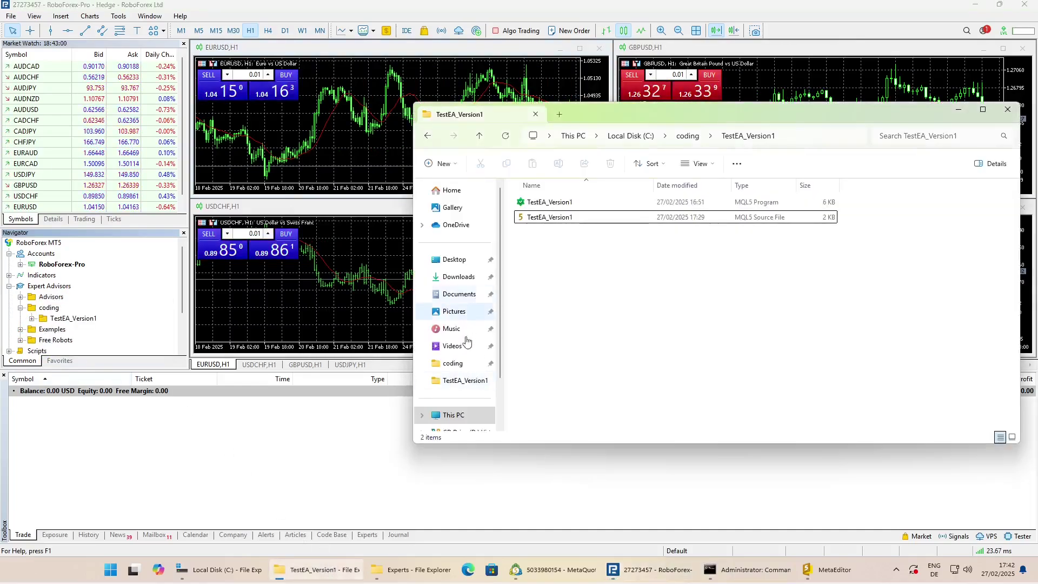
{"action": "left_click", "coordinate": [453, 415]}
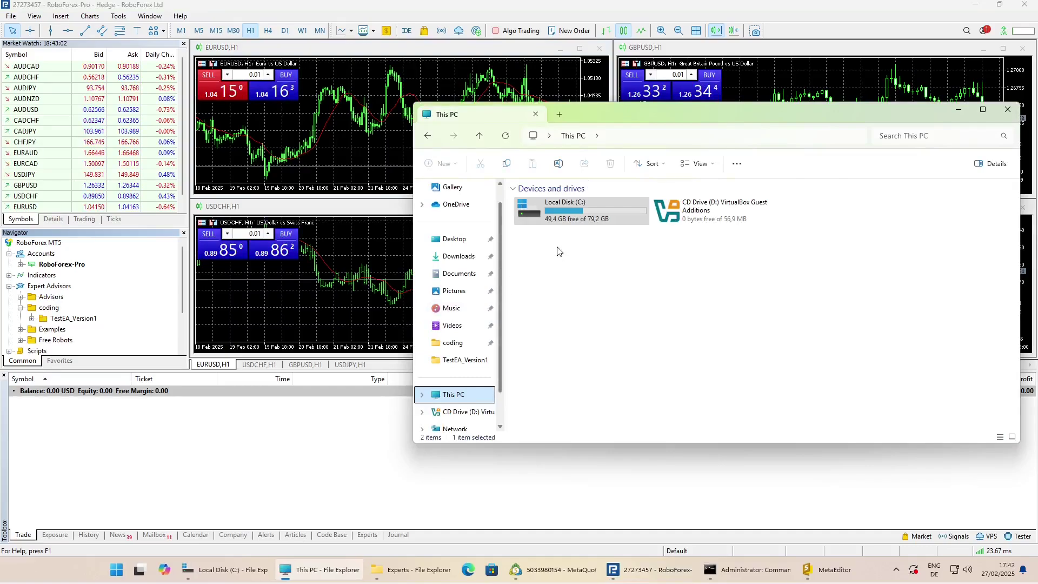
{"action": "double_click", "coordinate": [568, 211]}
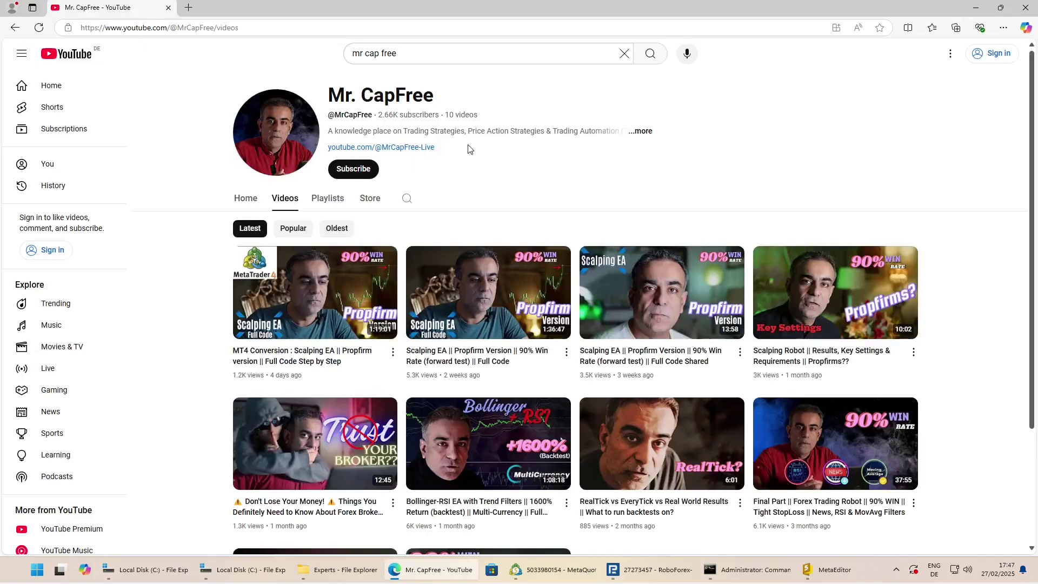
{"action": "scroll", "coordinate": [473, 152], "scroll_direction": "down", "scroll_amount": 3}
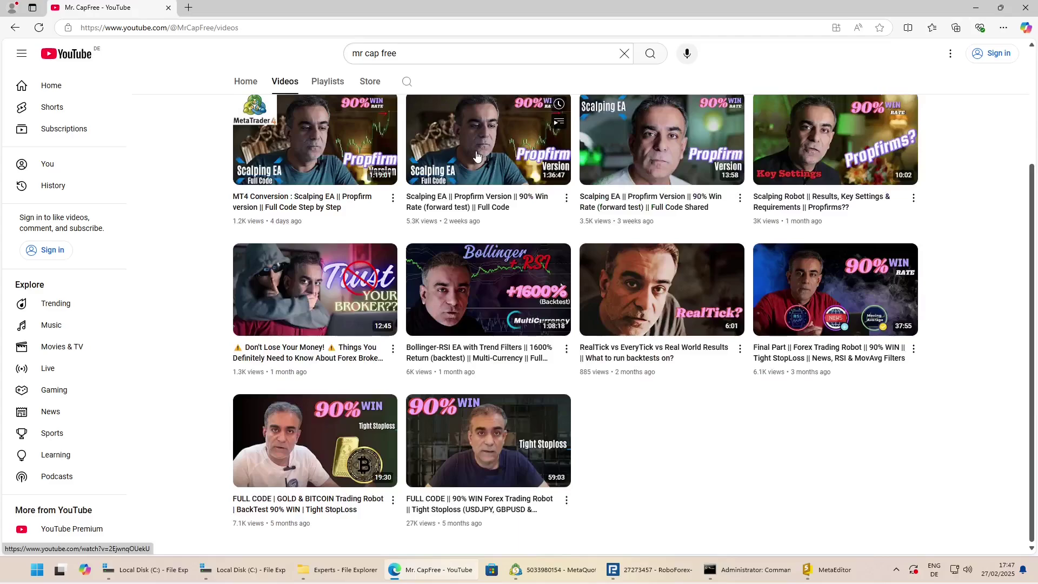